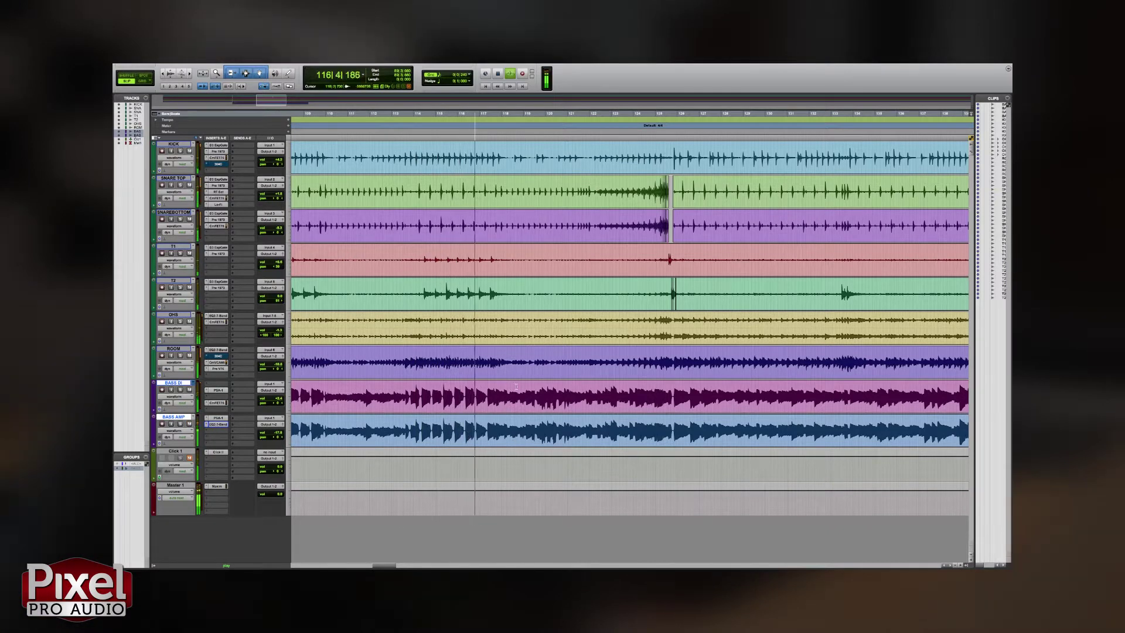
Play the session from around bar 124, zoom out to see the whole session, then stop playback
{"action": "left_click", "coordinate": [655, 136]}
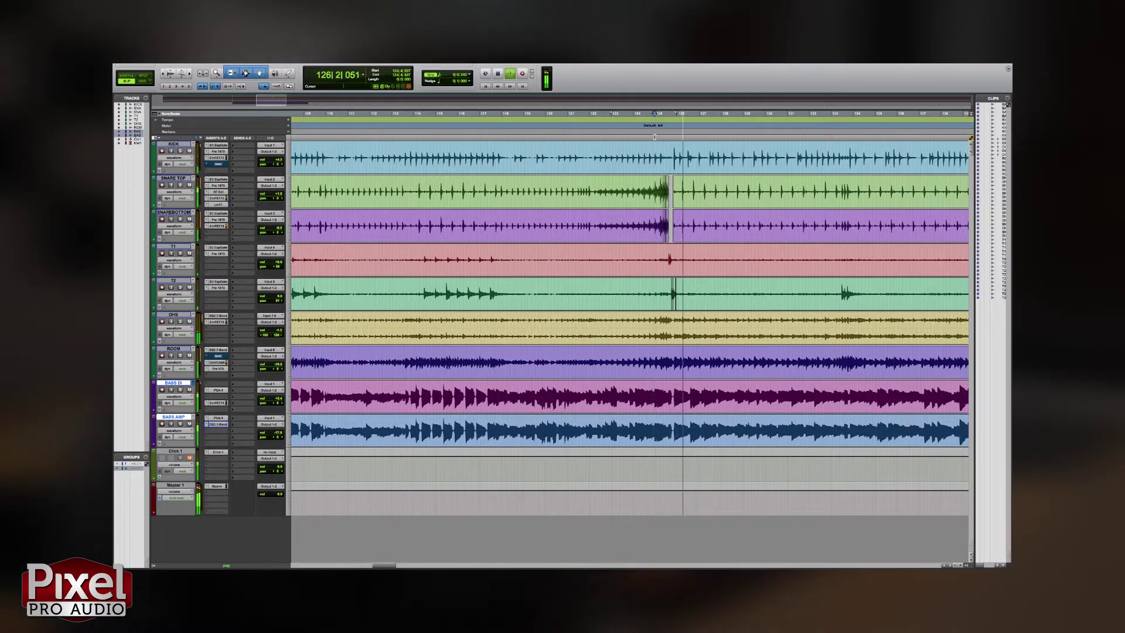
{"action": "key", "text": "super+bracketleft"}
{"action": "key", "text": "super+bracketleft"}
{"action": "key", "text": "super+bracketleft"}
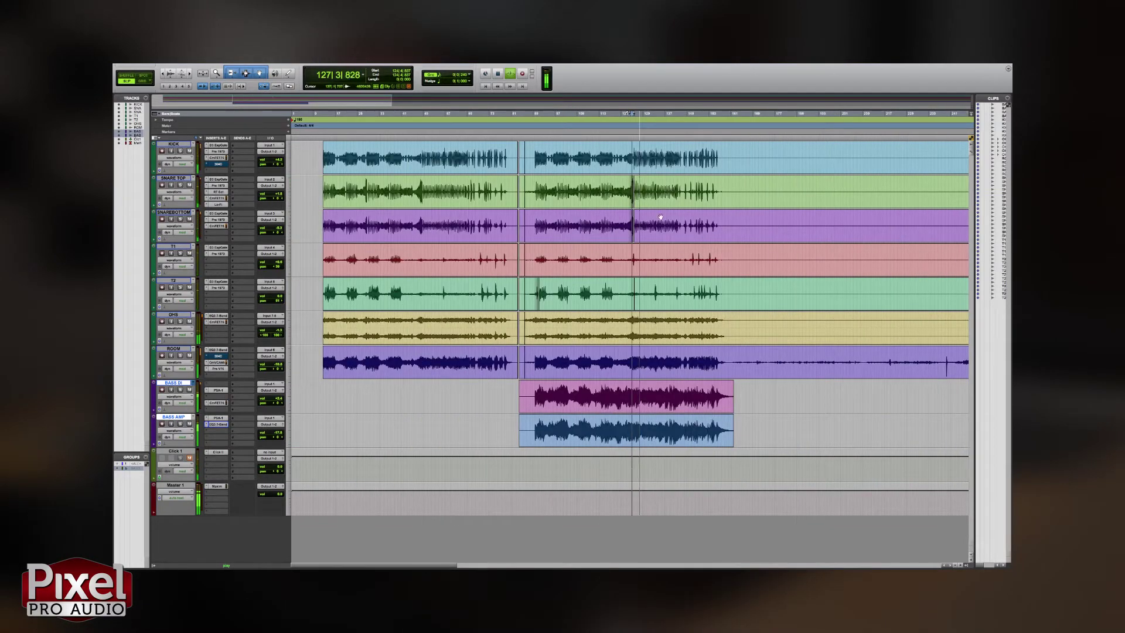
{"action": "key", "text": "space"}
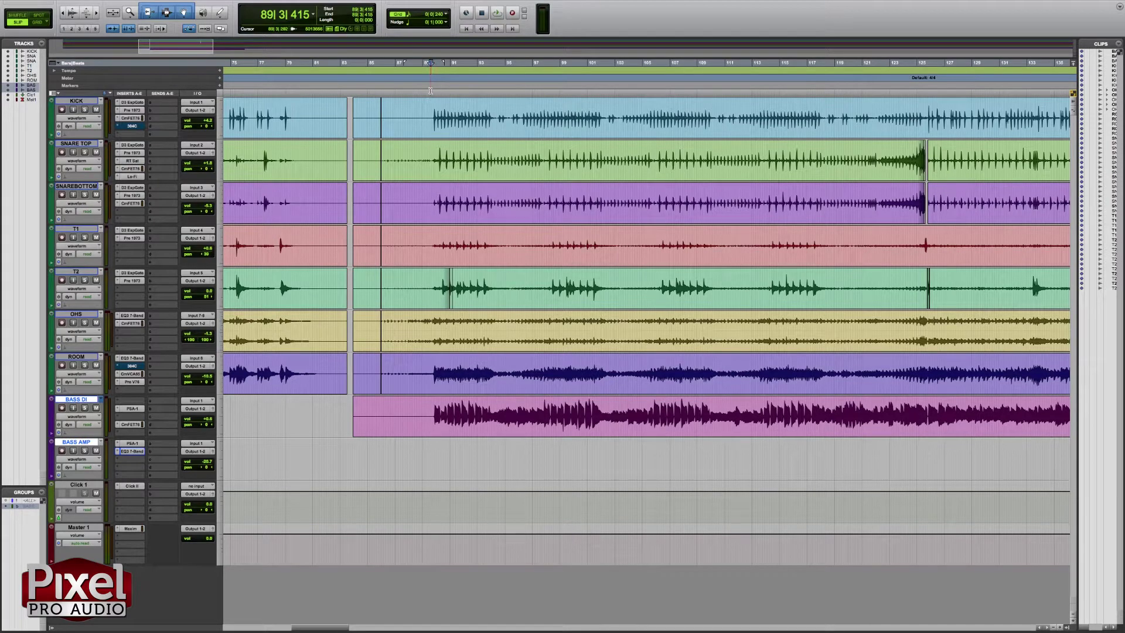
{"action": "left_click", "coordinate": [437, 413]}
{"action": "key", "text": "super+bracketright"}
{"action": "key", "text": "super+bracketright"}
{"action": "key", "text": "super+bracketright"}
{"action": "key", "text": "super+bracketright"}
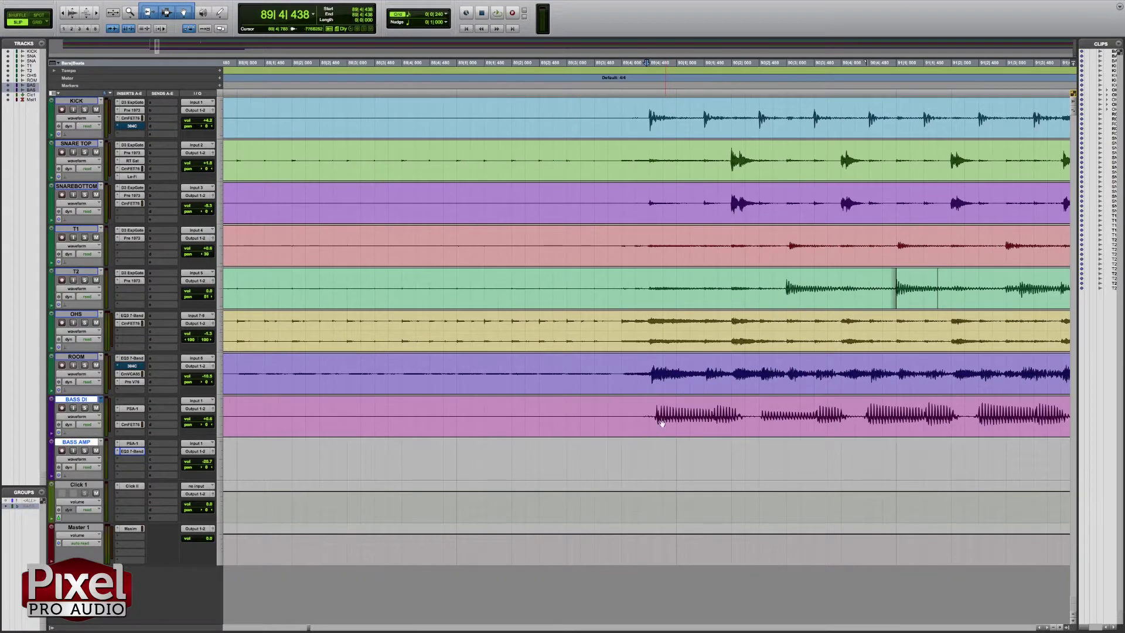
{"action": "key", "text": "super+bracketright"}
{"action": "scroll", "coordinate": [716, 419], "scroll_direction": "right", "scroll_amount": 10}
{"action": "scroll", "coordinate": [755, 423], "scroll_direction": "right", "scroll_amount": 6}
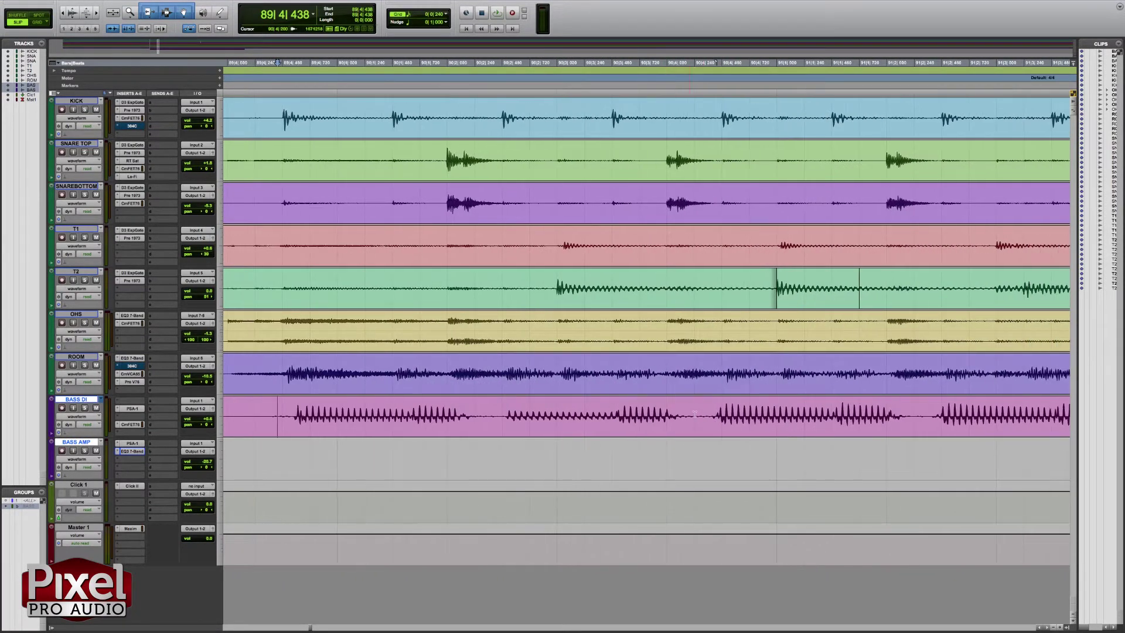
{"action": "scroll", "coordinate": [687, 415], "scroll_direction": "right", "scroll_amount": 10}
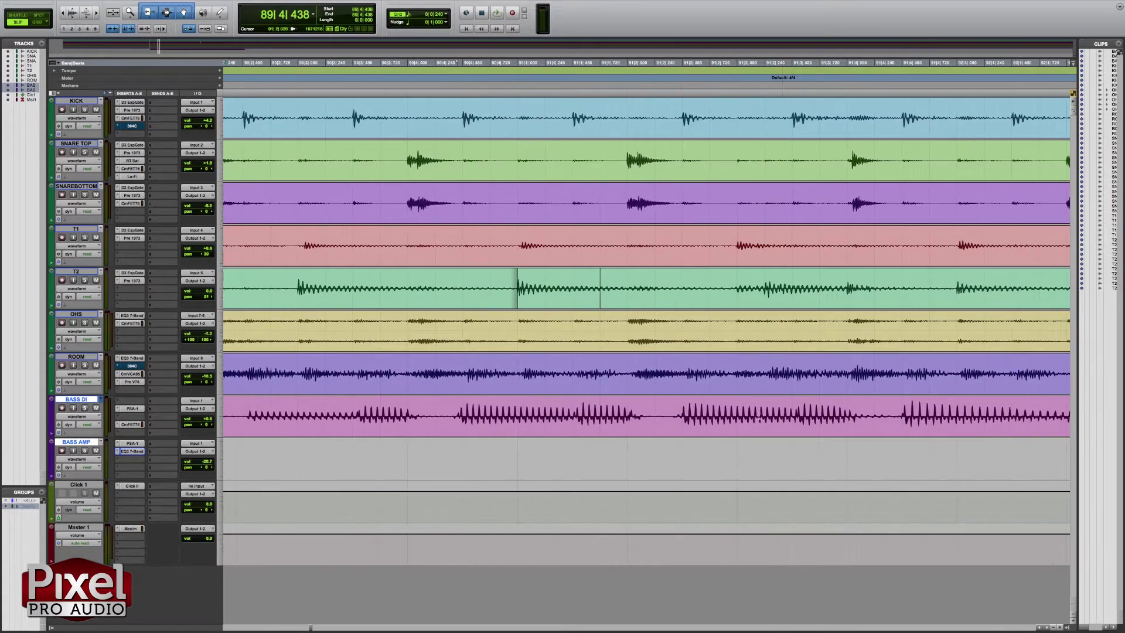
{"action": "scroll", "coordinate": [812, 410], "scroll_direction": "right", "scroll_amount": 10}
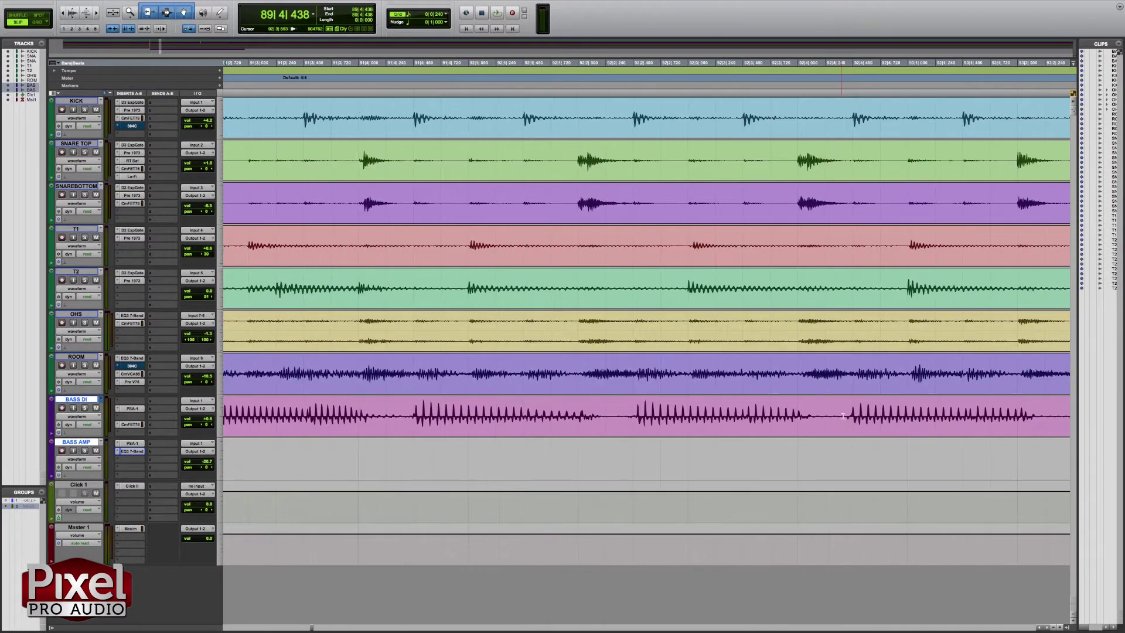
{"action": "scroll", "coordinate": [850, 427], "scroll_direction": "right", "scroll_amount": 10}
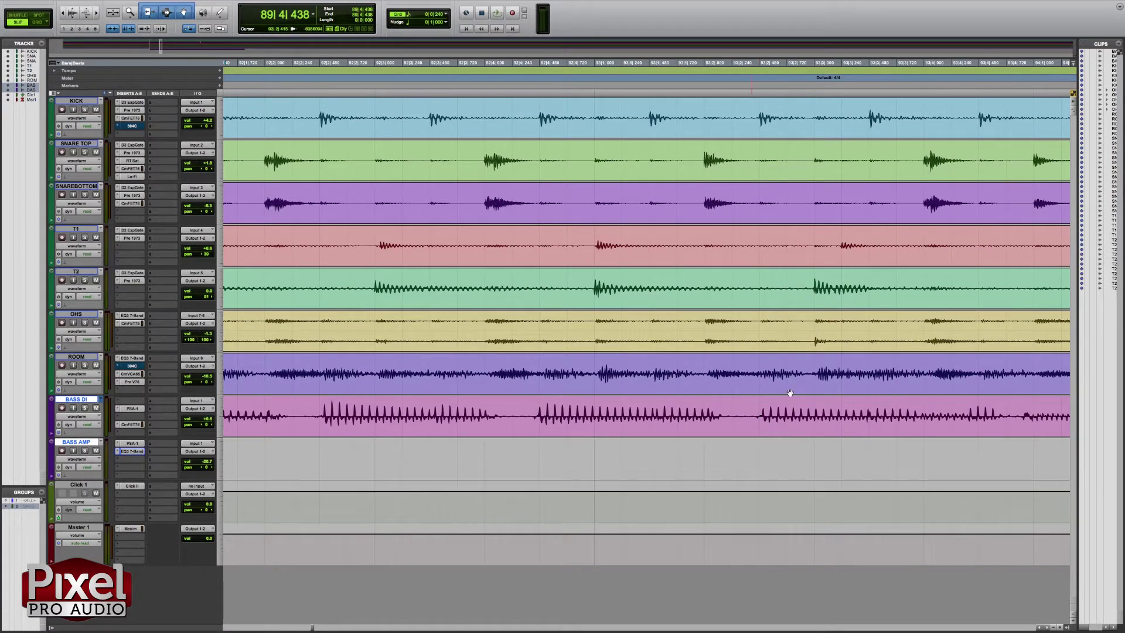
{"action": "scroll", "coordinate": [698, 400], "scroll_direction": "right", "scroll_amount": 12}
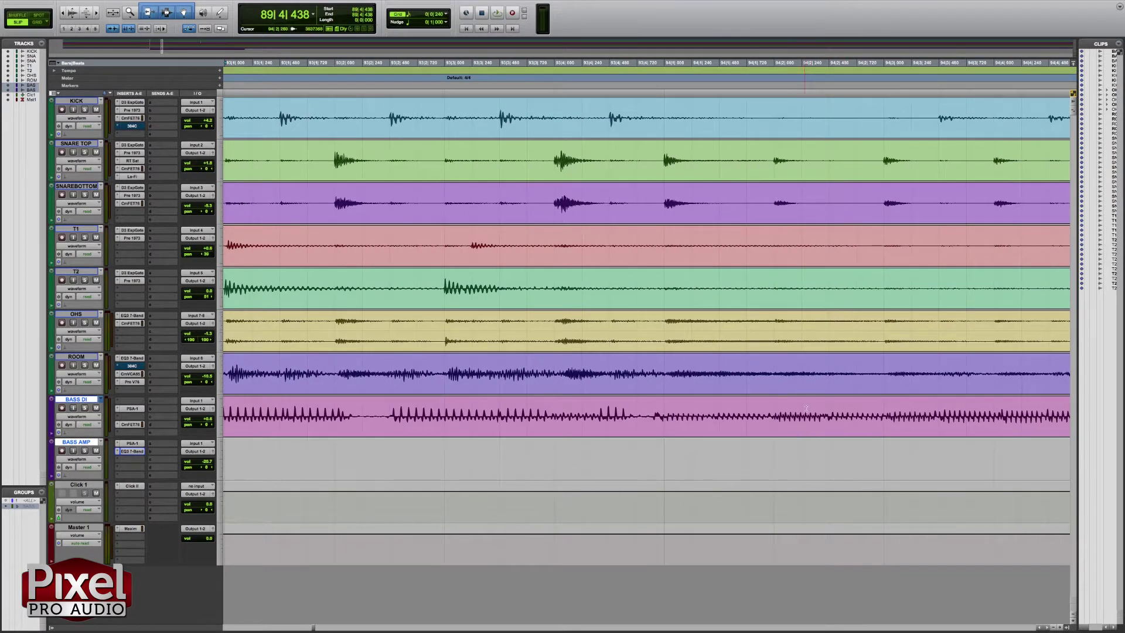
{"action": "scroll", "coordinate": [804, 408], "scroll_direction": "right", "scroll_amount": 4}
{"action": "scroll", "coordinate": [865, 426], "scroll_direction": "right", "scroll_amount": 3}
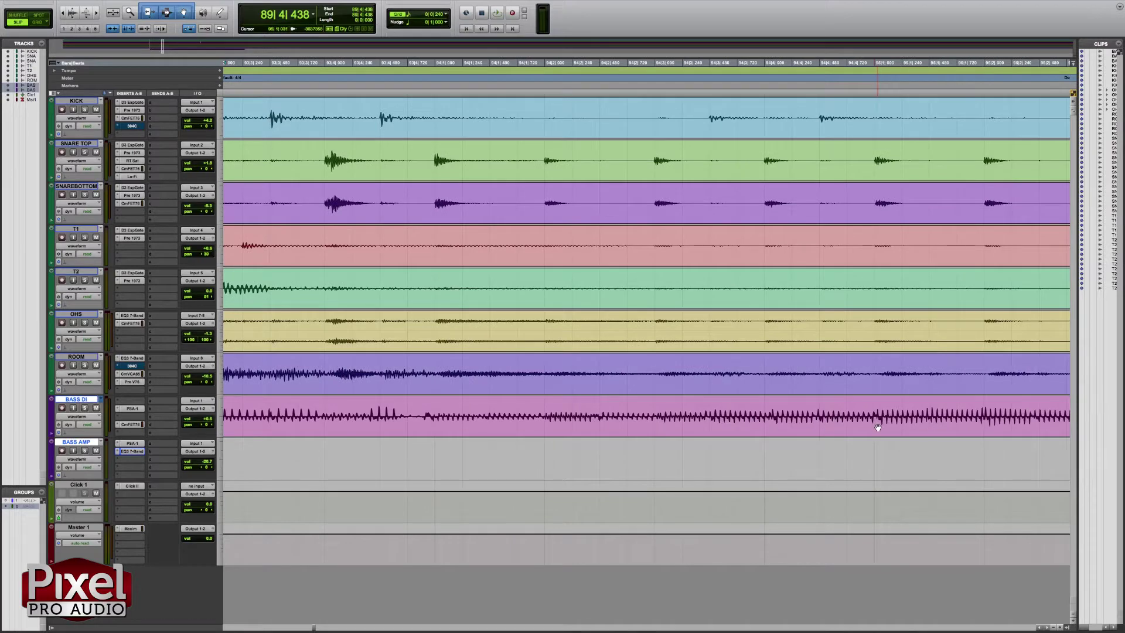
{"action": "scroll", "coordinate": [878, 427], "scroll_direction": "right", "scroll_amount": 10}
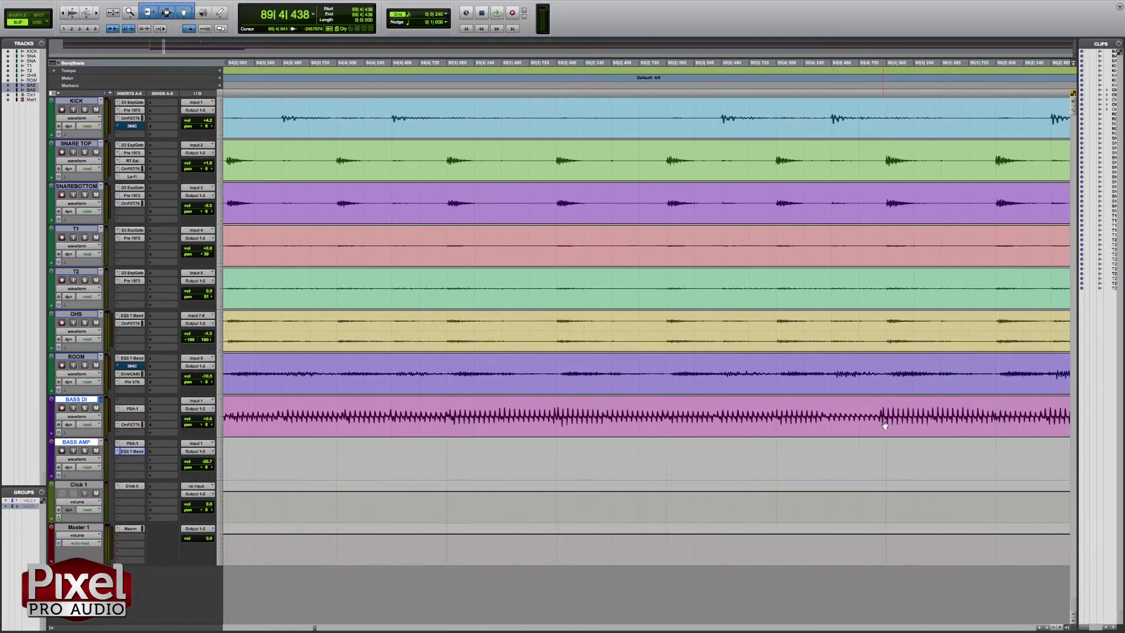
{"action": "left_click", "coordinate": [878, 409]}
{"action": "key", "text": "r"}
{"action": "key", "text": "r"}
{"action": "key", "text": "r"}
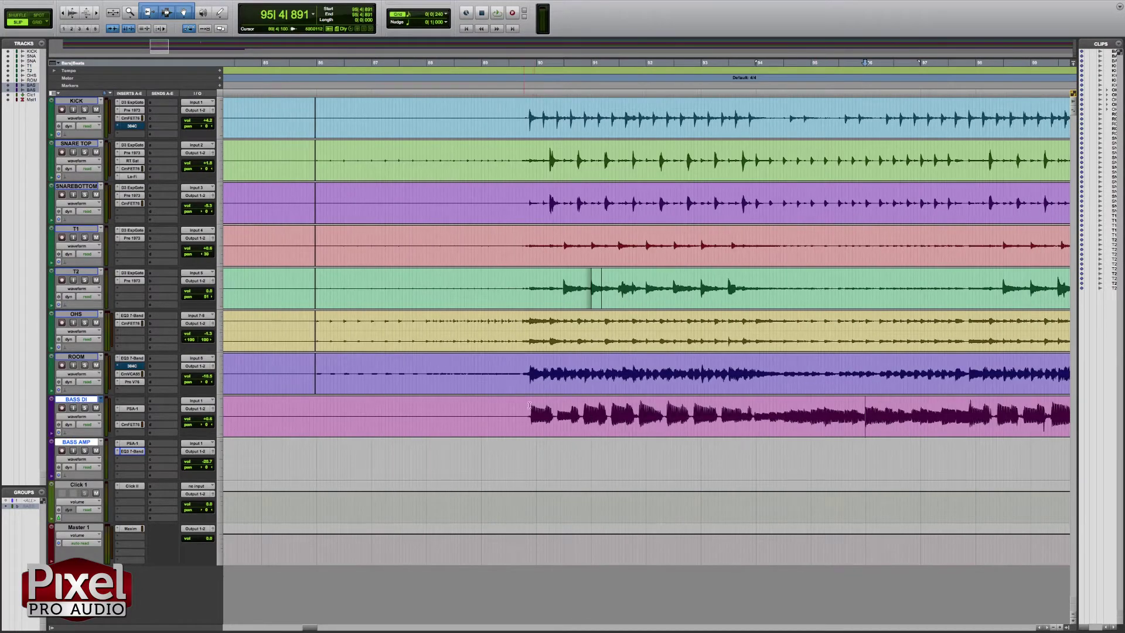
Play back from bar 89, mute Click 1 and raise the BASS DI fader to +2.4
{"action": "key", "text": "space"}
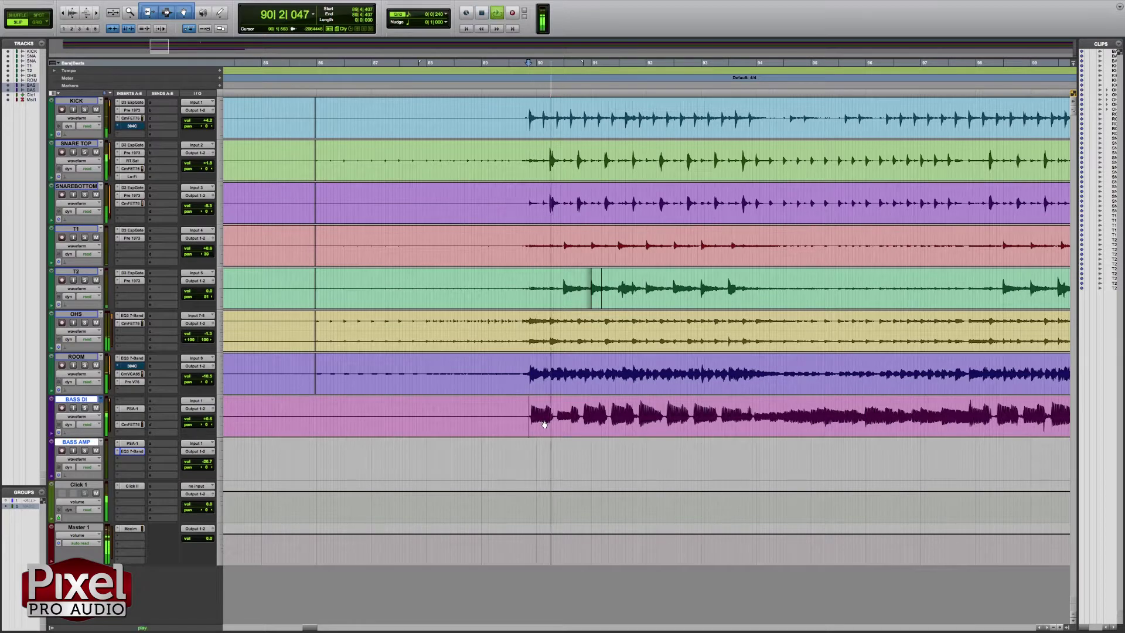
{"action": "left_click", "coordinate": [96, 493]}
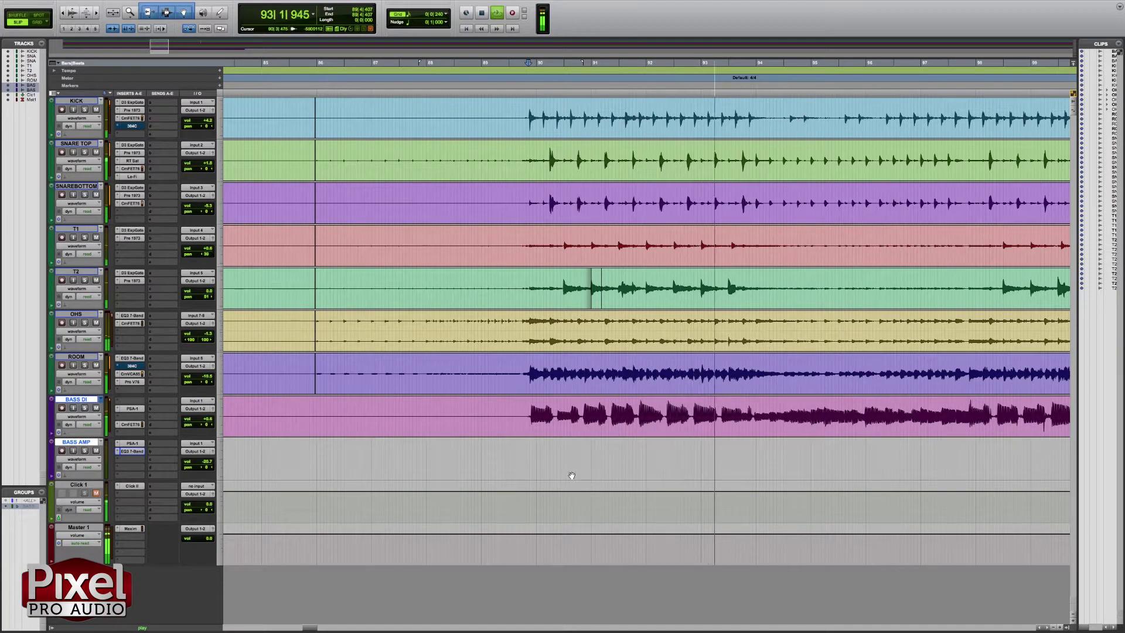
{"action": "left_click_drag", "start_coordinate": [206, 420], "coordinate": [206, 418]}
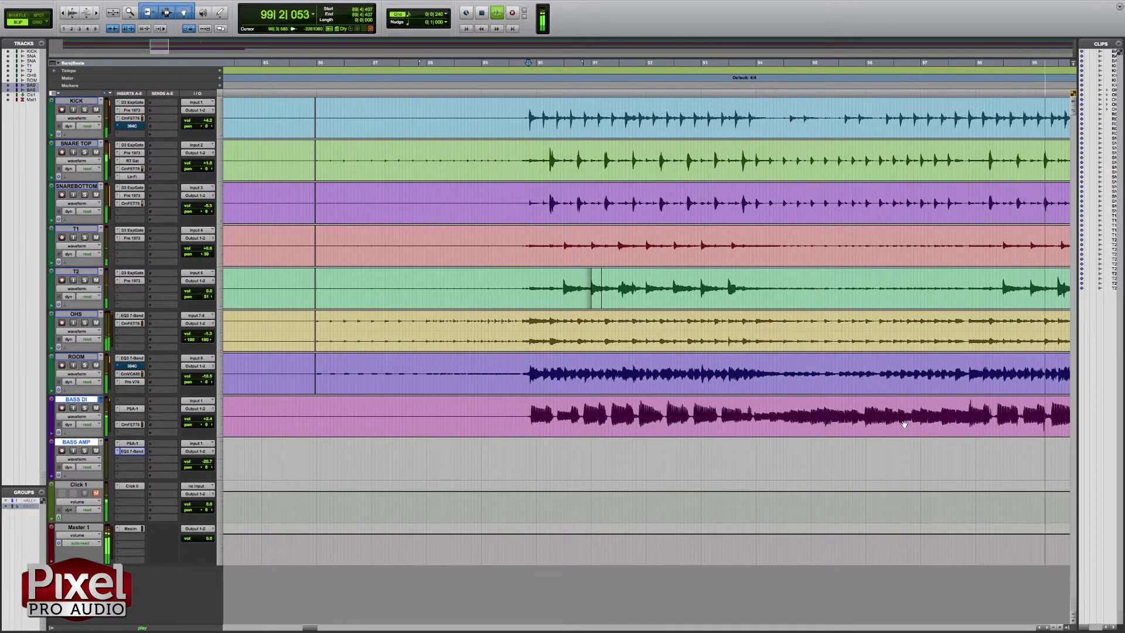
{"action": "key", "text": "space"}
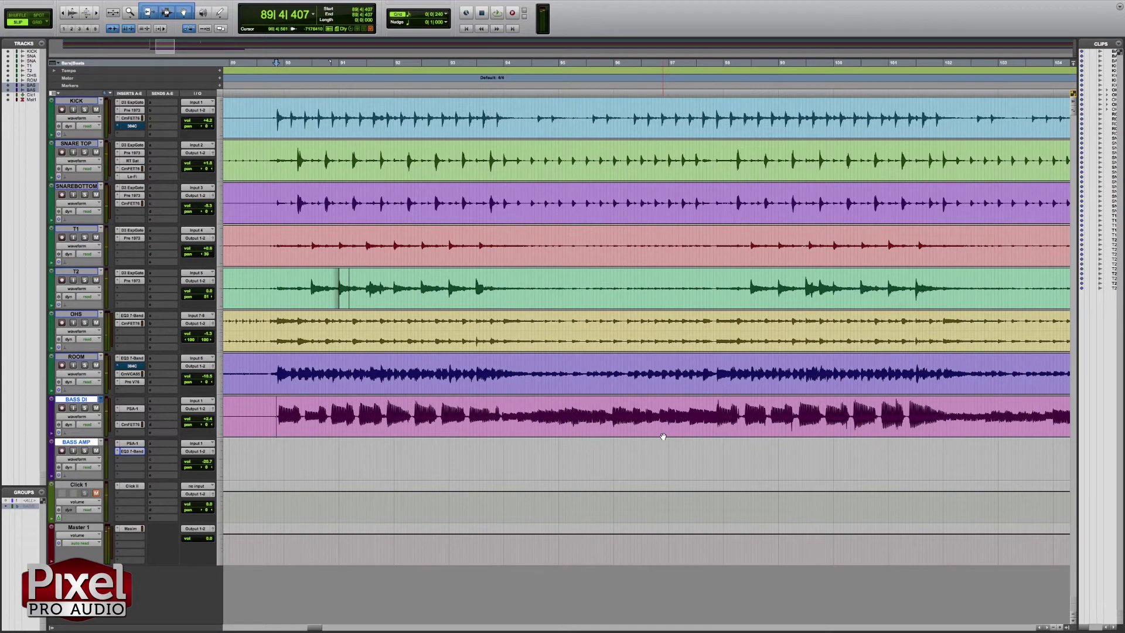
{"action": "scroll", "coordinate": [685, 438], "scroll_direction": "left", "scroll_amount": 3}
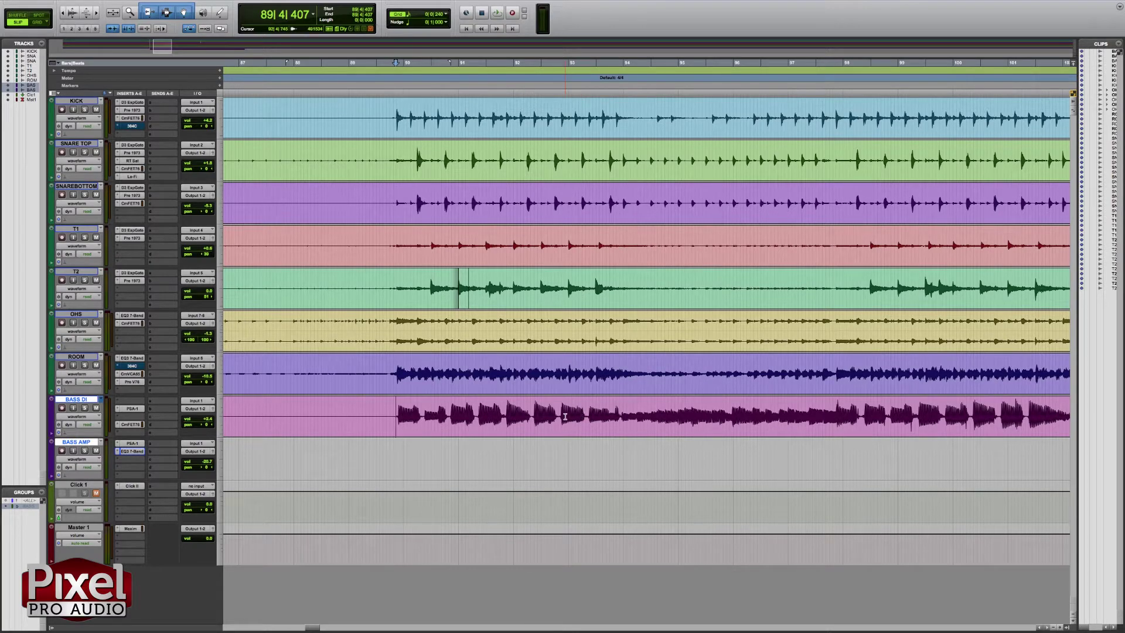
{"action": "key", "text": "super+bracketright"}
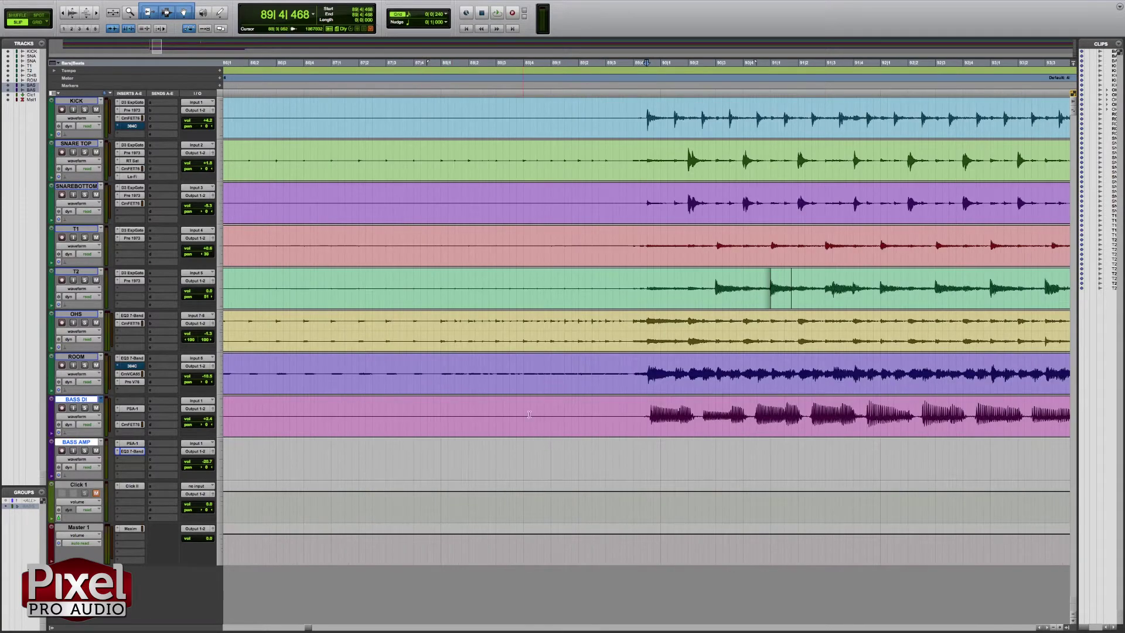
{"action": "key", "text": "super+bracketleft"}
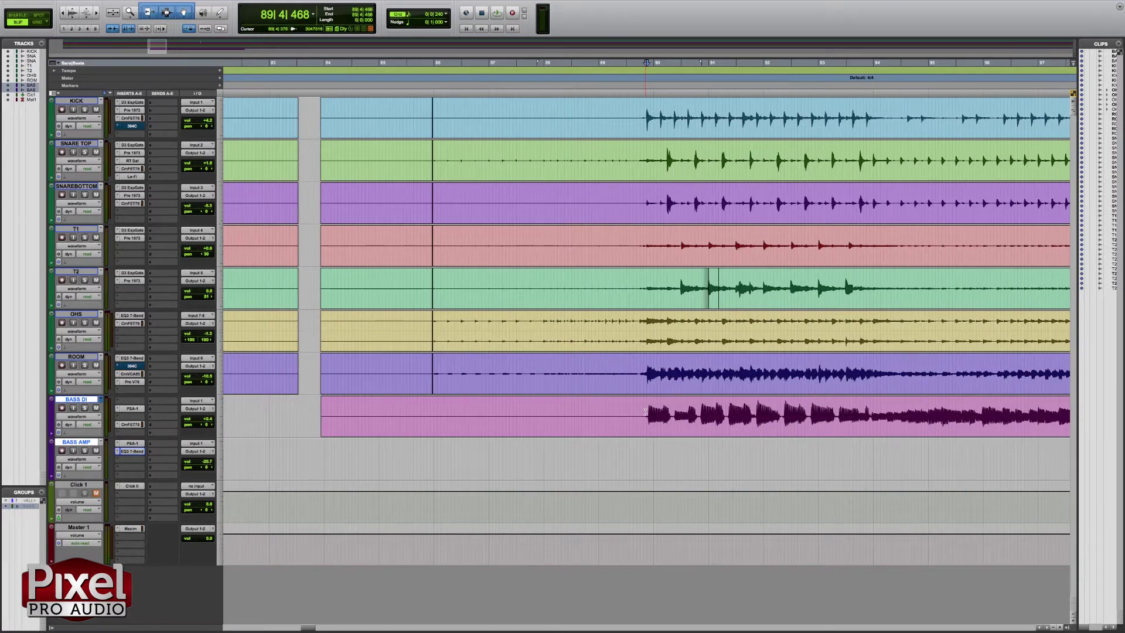
{"action": "key", "text": "super+bracketright"}
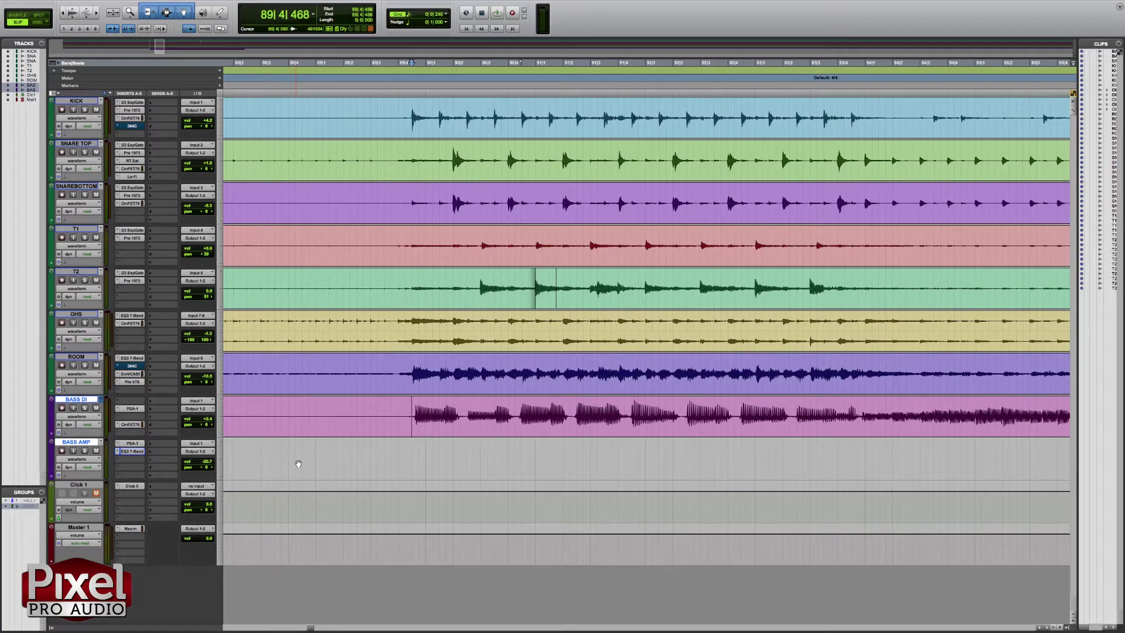
{"action": "left_click", "coordinate": [281, 456]}
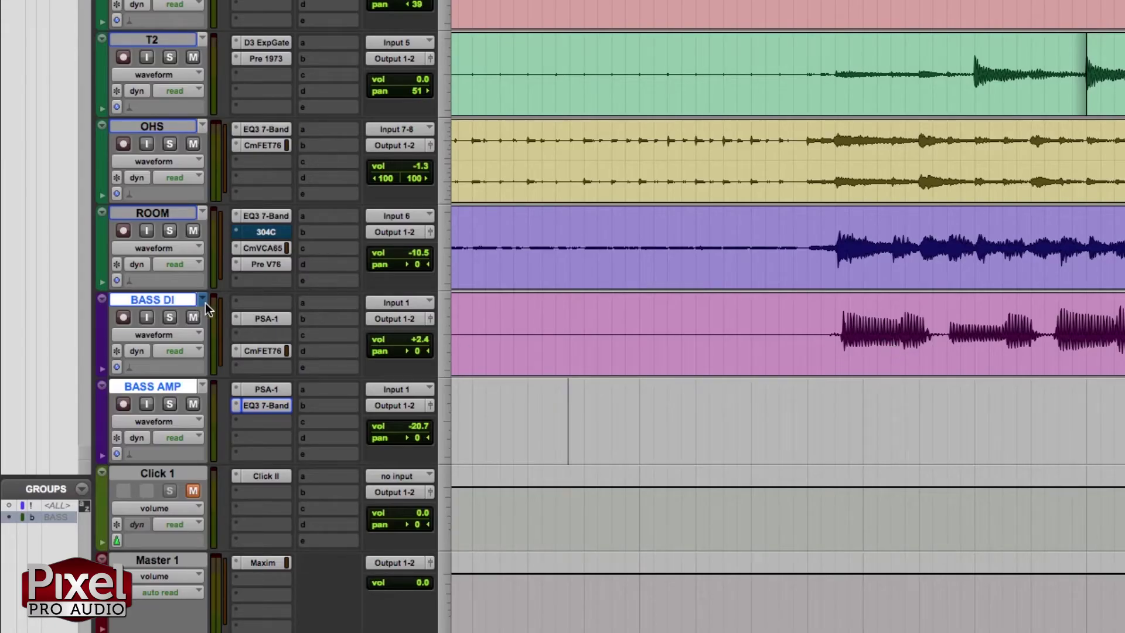
Duplicate the BASS DI playlist, accepting the proposed name BASS DI.02
{"action": "left_click", "coordinate": [203, 301]}
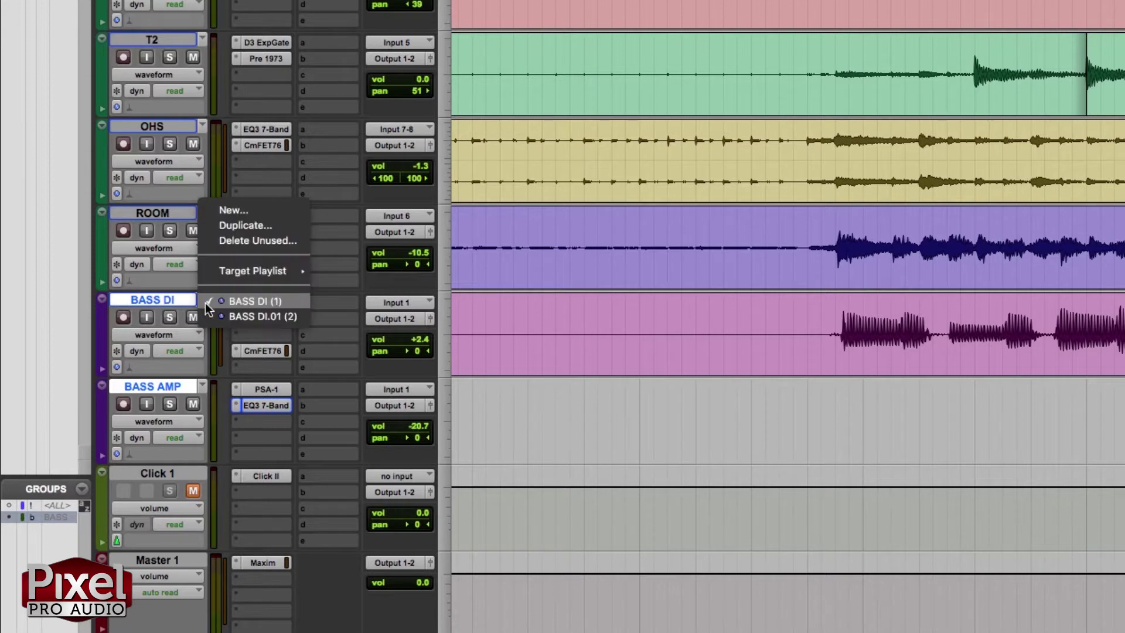
{"action": "left_click", "coordinate": [261, 226]}
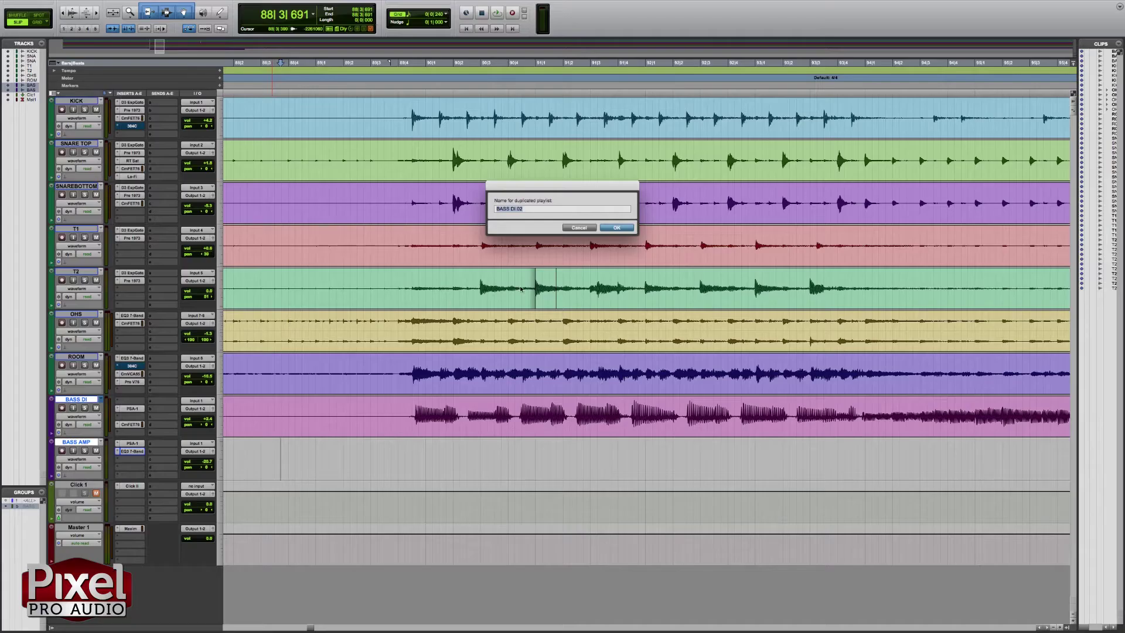
{"action": "left_click", "coordinate": [616, 229]}
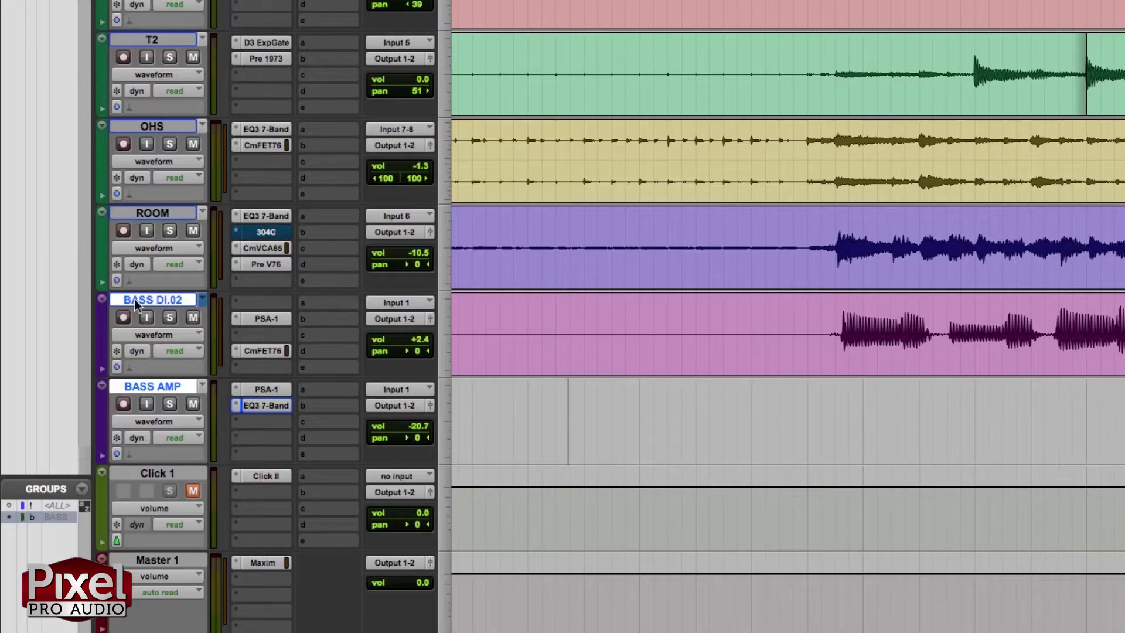
Select the original BASS DI (1) playlist on the bass track instead of BASS DI.02
{"action": "left_click", "coordinate": [202, 300]}
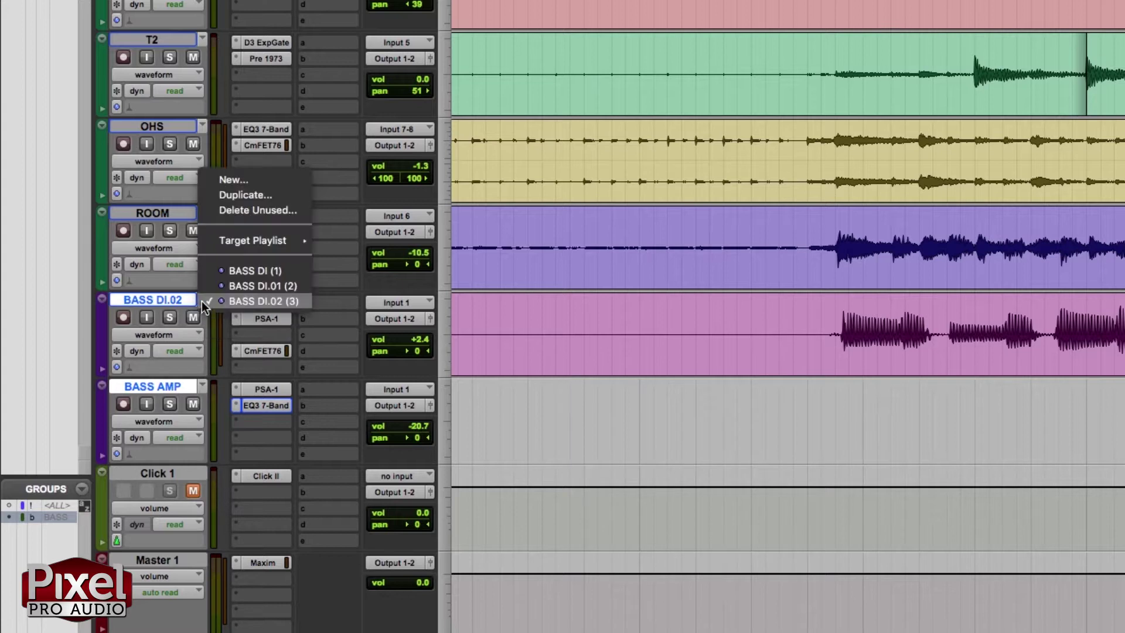
{"action": "left_click", "coordinate": [251, 271]}
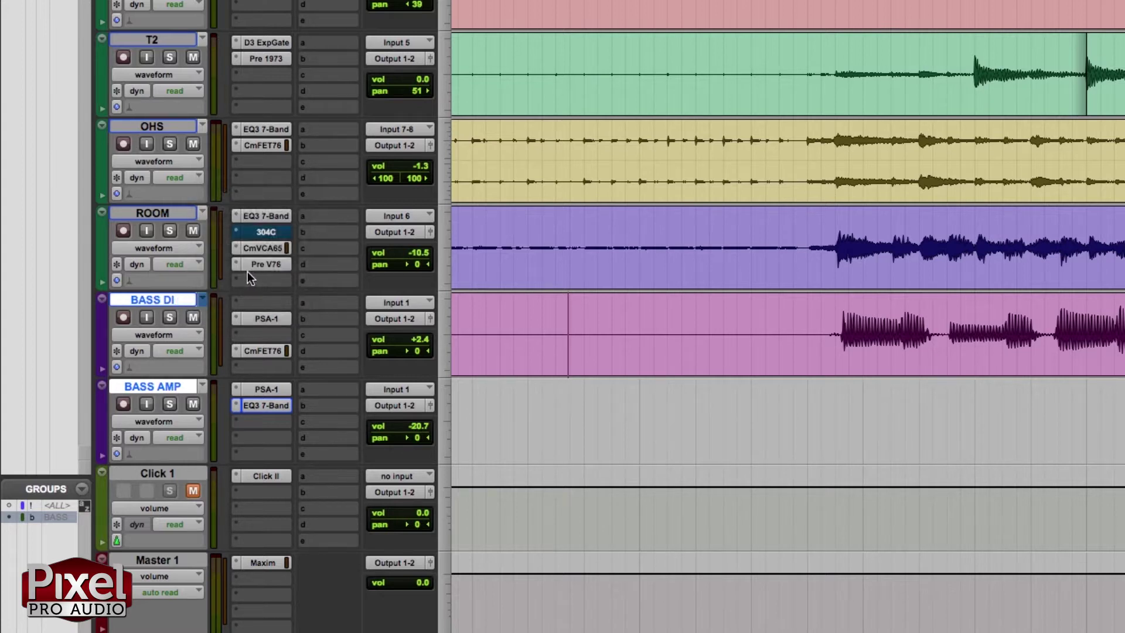
{"action": "left_click", "coordinate": [202, 300]}
{"action": "left_click", "coordinate": [262, 299]}
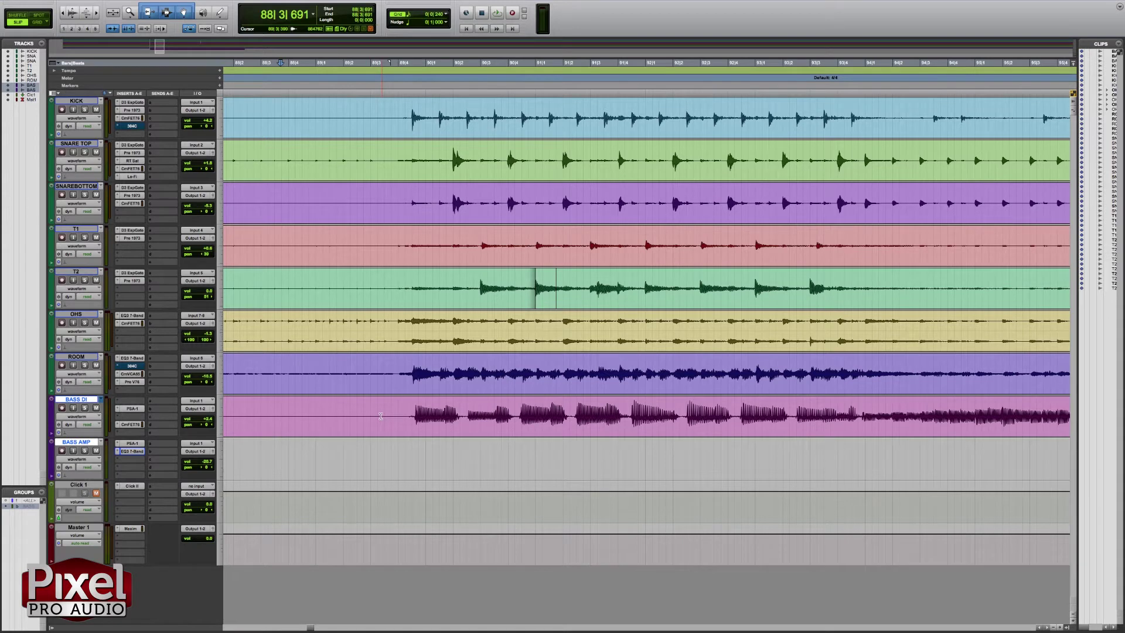
Set the BASS DI Elastic Audio plug-in to Monophonic and switch the track to warp view
{"action": "left_click", "coordinate": [69, 434]}
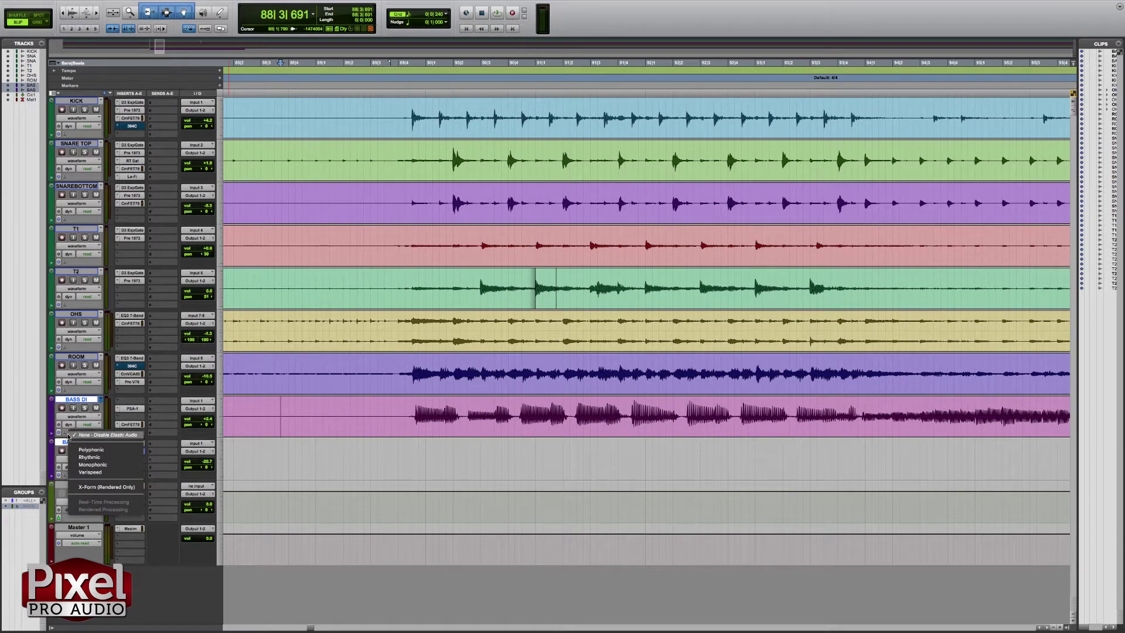
{"action": "left_click", "coordinate": [323, 463]}
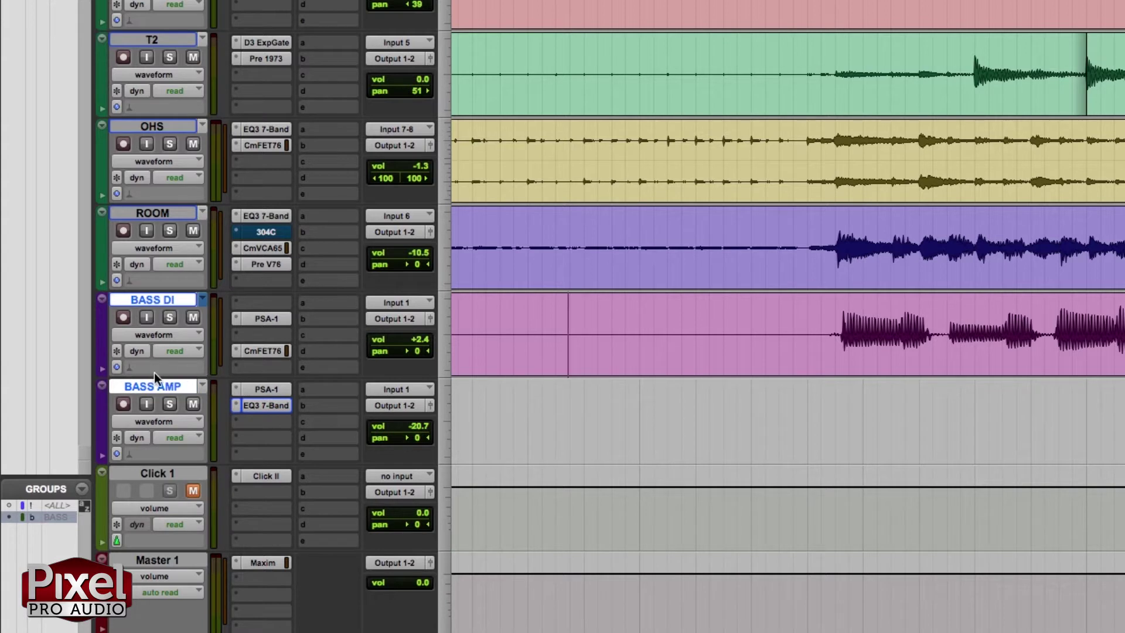
{"action": "left_click", "coordinate": [134, 368]}
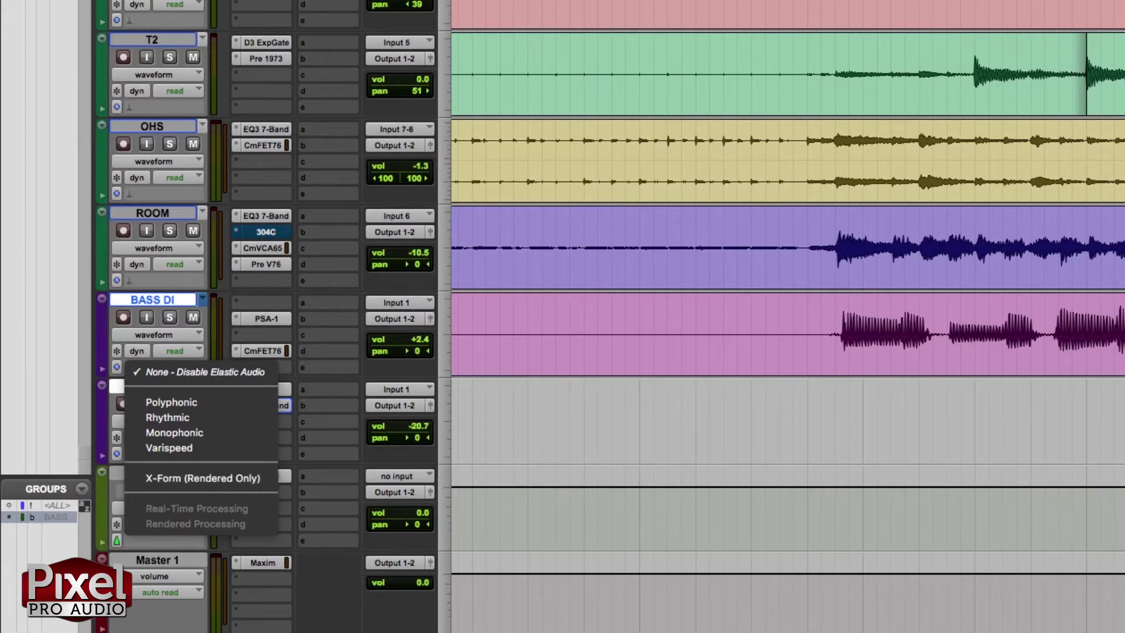
{"action": "left_click", "coordinate": [191, 434]}
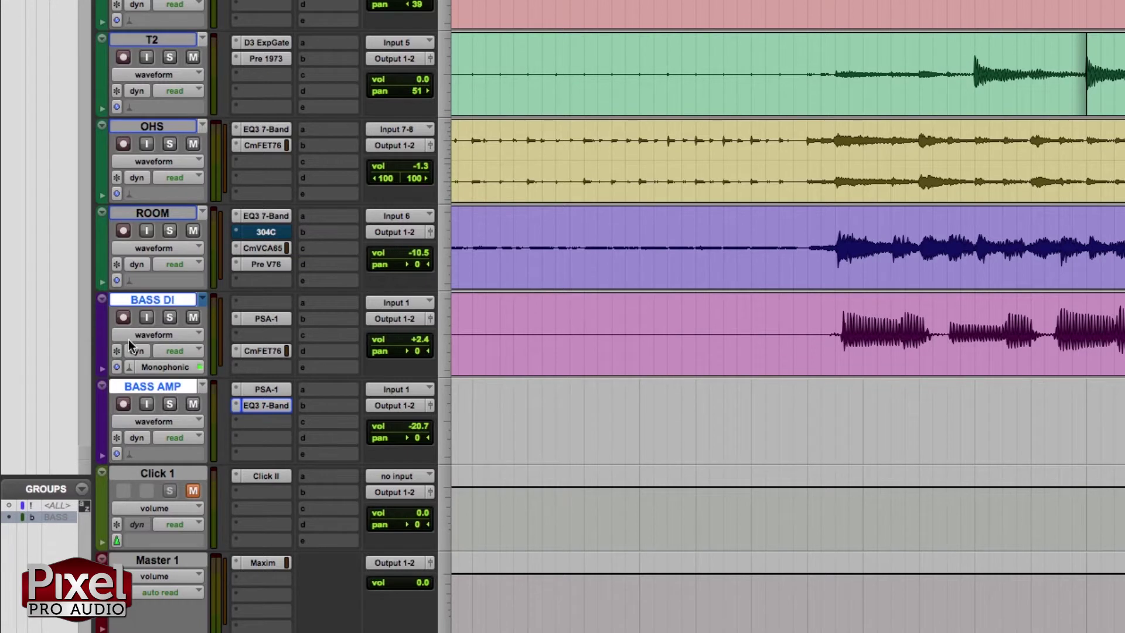
{"action": "left_click", "coordinate": [194, 334]}
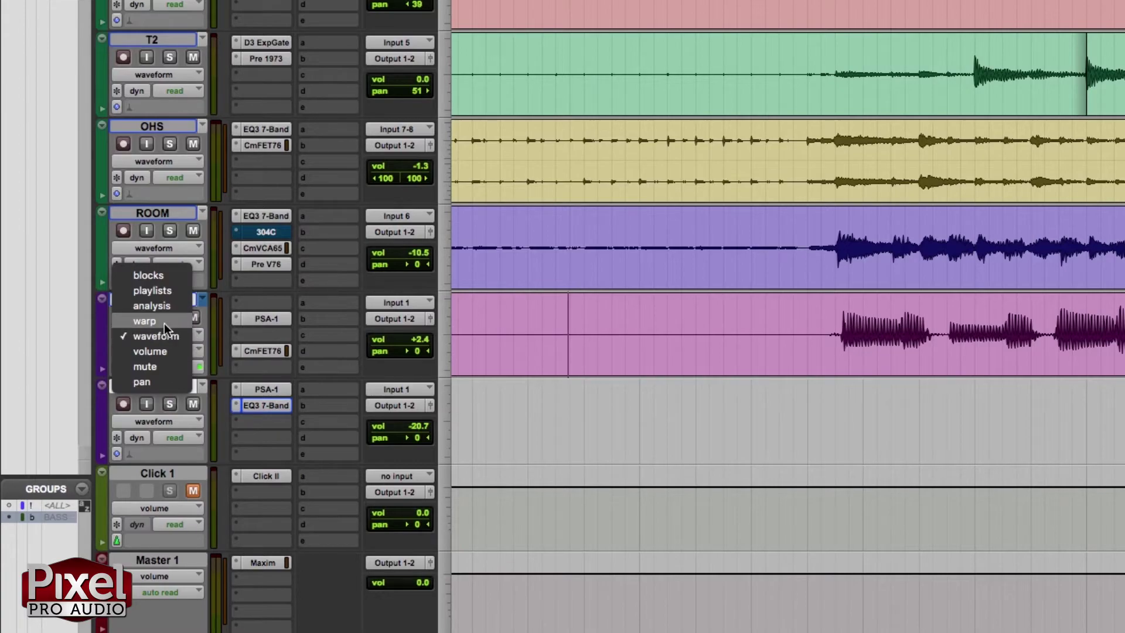
{"action": "left_click", "coordinate": [164, 321]}
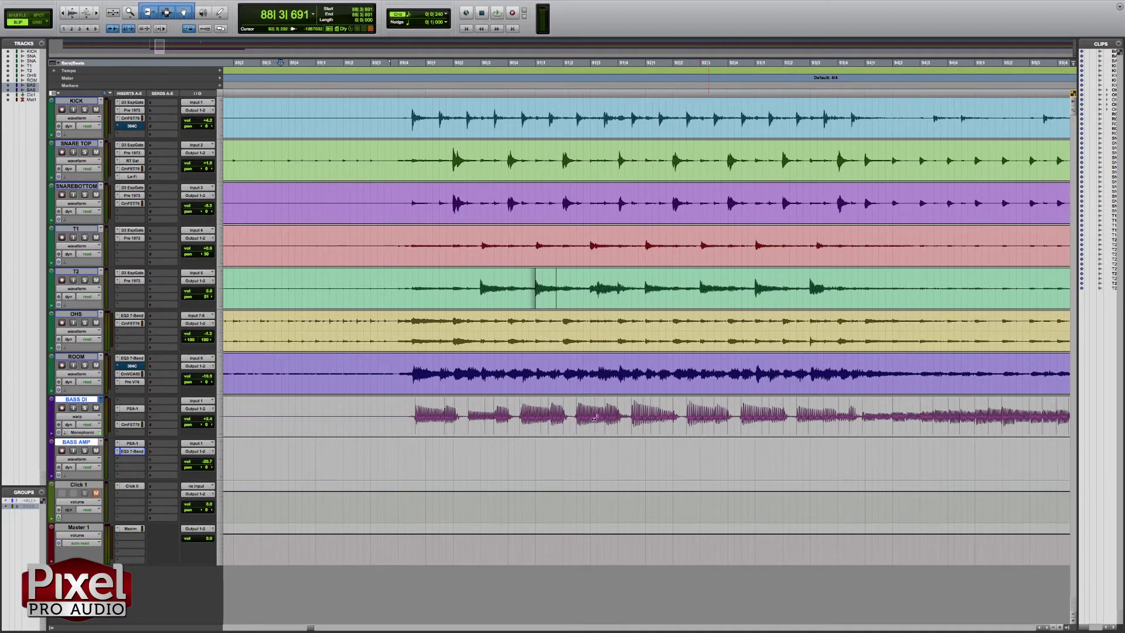
Zoom in at 89|4|899 and drag the first bass note slightly later in warp view
{"action": "left_click", "coordinate": [425, 410]}
{"action": "key", "text": "ctrl+bracketright"}
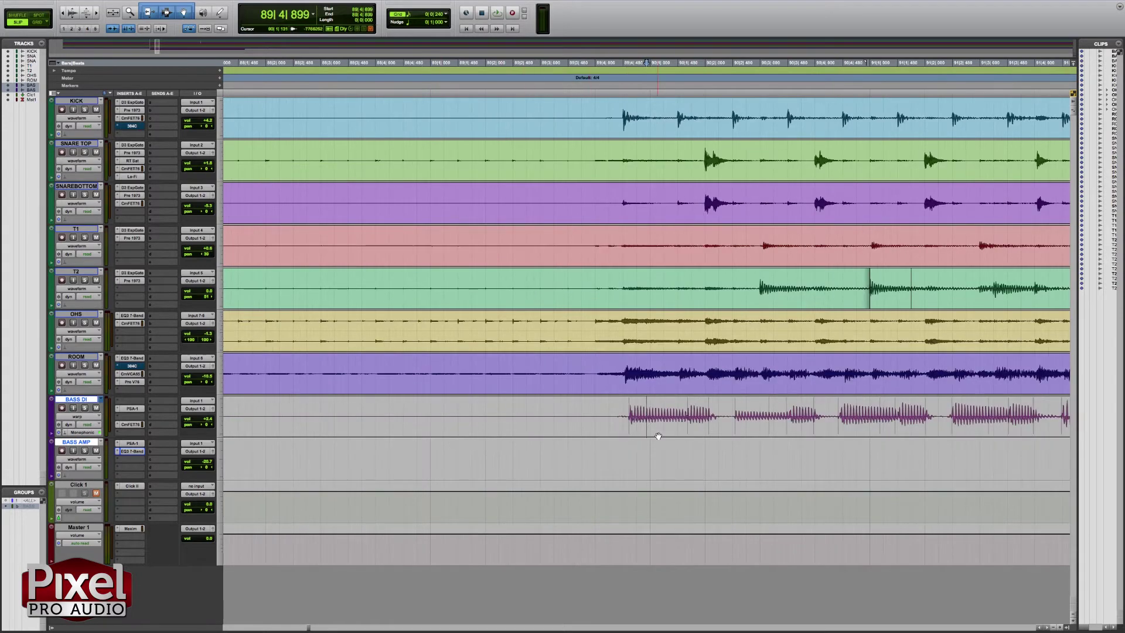
{"action": "key", "text": "ctrl+bracketright"}
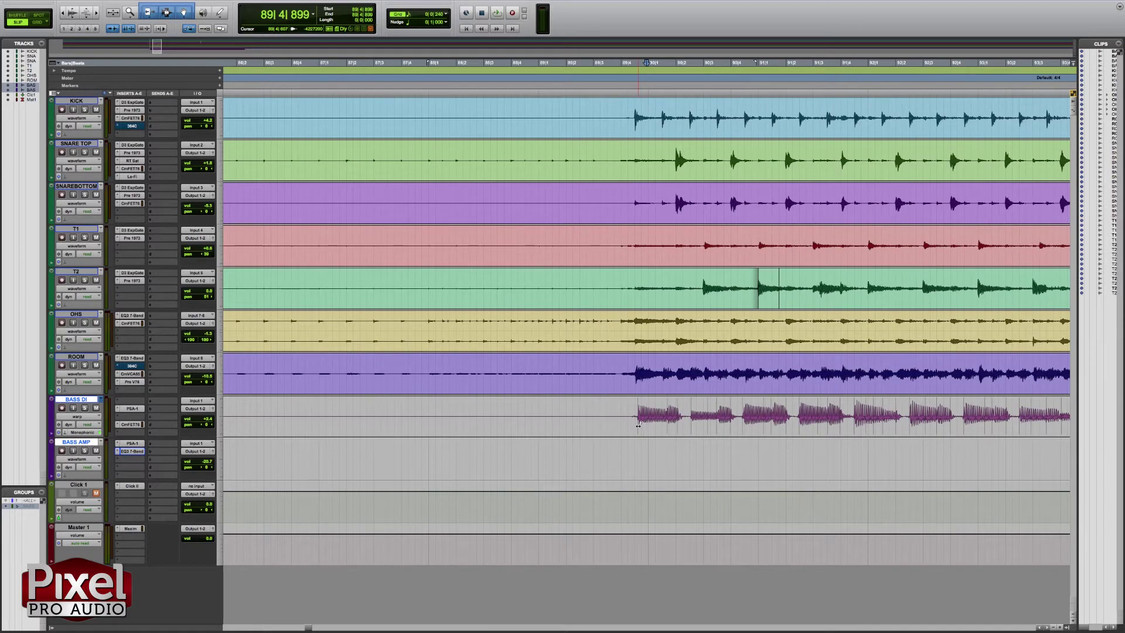
{"action": "left_click_drag", "start_coordinate": [638, 425], "coordinate": [646, 404]}
Drag the opening bass note into time with the Grabber and add a warp marker on a following note
{"action": "scroll", "coordinate": [646, 404], "scroll_direction": "up", "scroll_amount": 8}
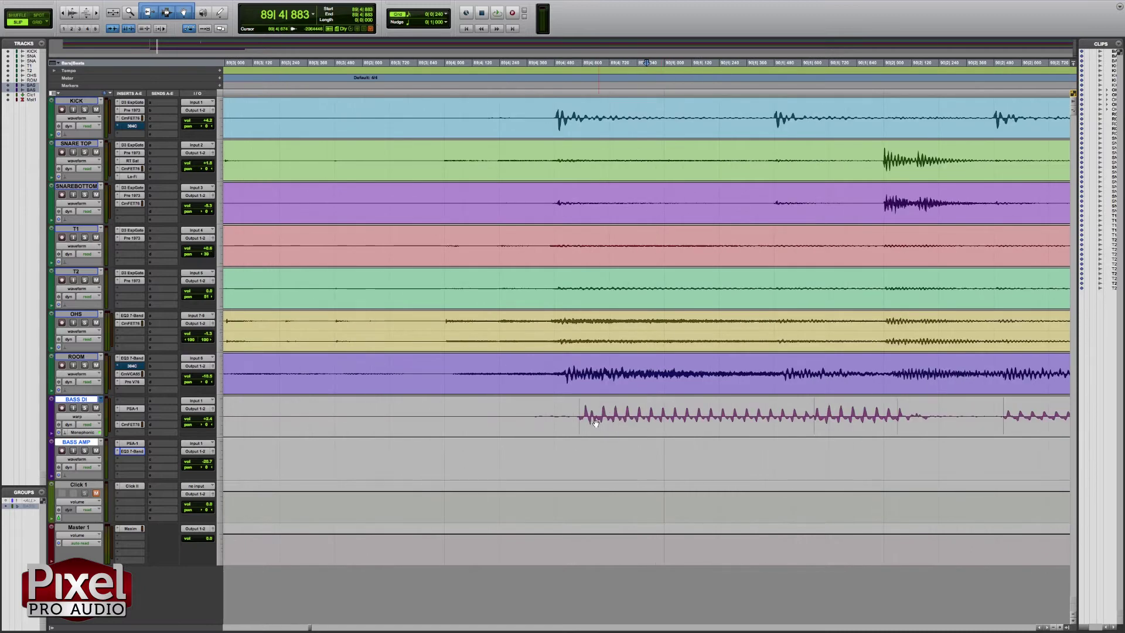
{"action": "scroll", "coordinate": [622, 419], "scroll_direction": "down", "scroll_amount": 2}
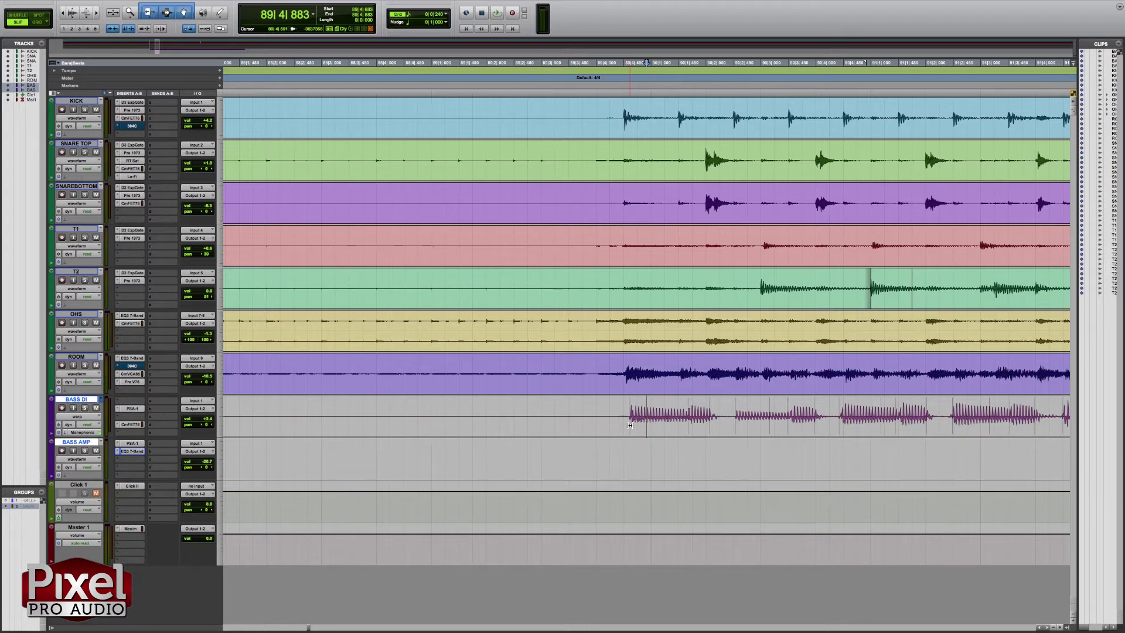
{"action": "left_click_drag", "start_coordinate": [631, 425], "coordinate": [627, 426]}
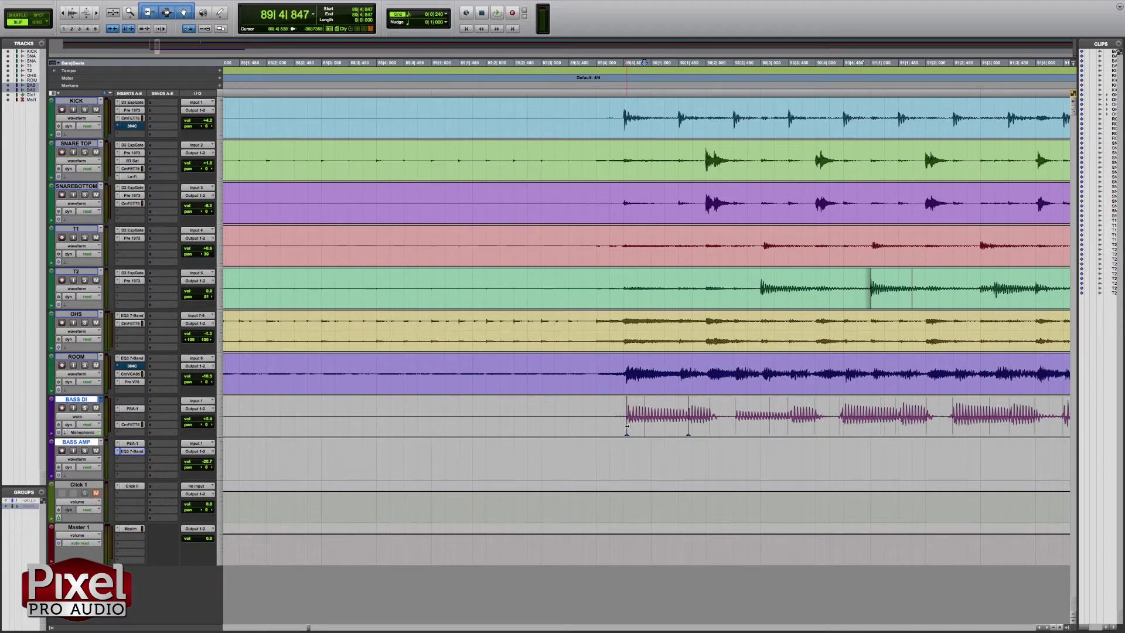
{"action": "scroll", "coordinate": [726, 434], "scroll_direction": "right", "scroll_amount": 2}
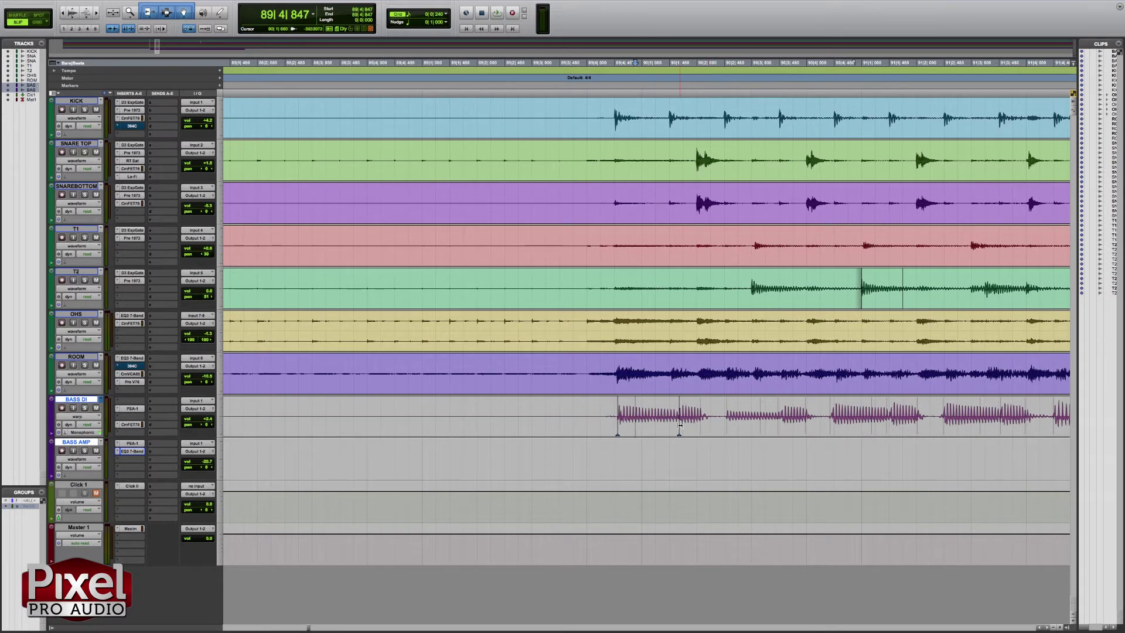
{"action": "left_click_drag", "start_coordinate": [680, 426], "coordinate": [672, 426]}
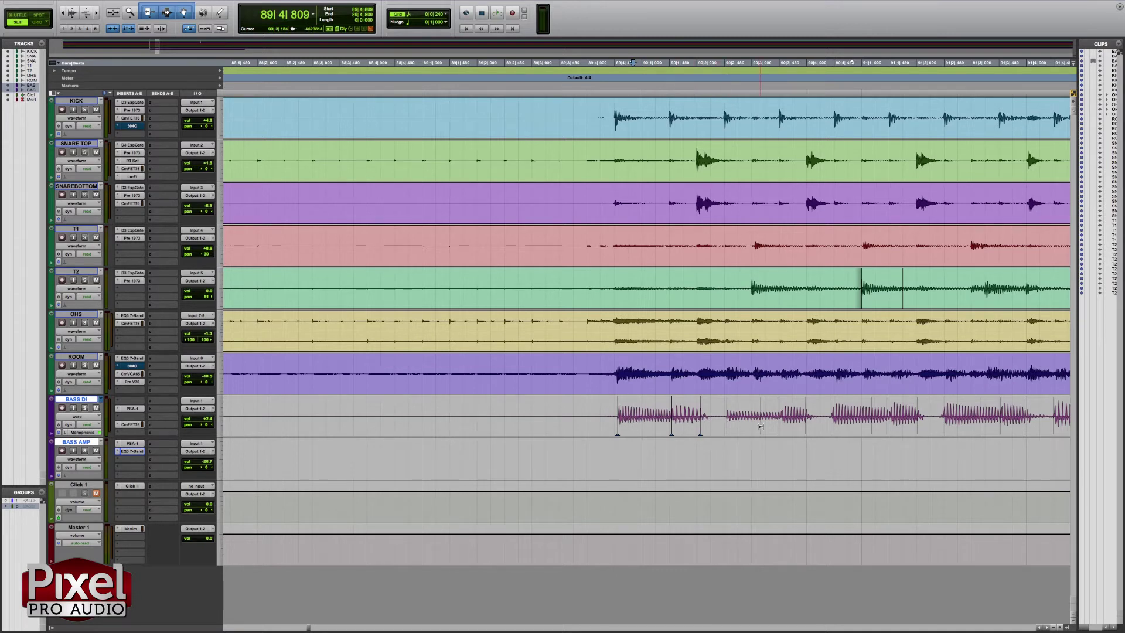
{"action": "left_click", "coordinate": [856, 431]}
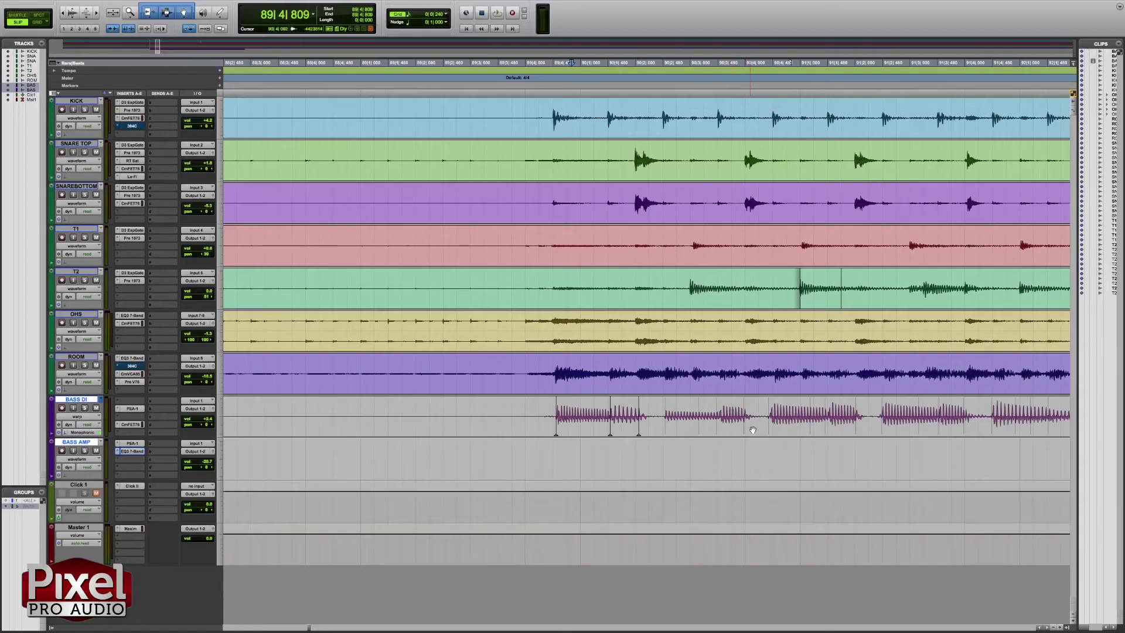
Zoom in at 90|4|522 and warp the bass notes near bar 90 into time with the drums
{"action": "left_click", "coordinate": [770, 421]}
{"action": "key", "text": "super+bracketright"}
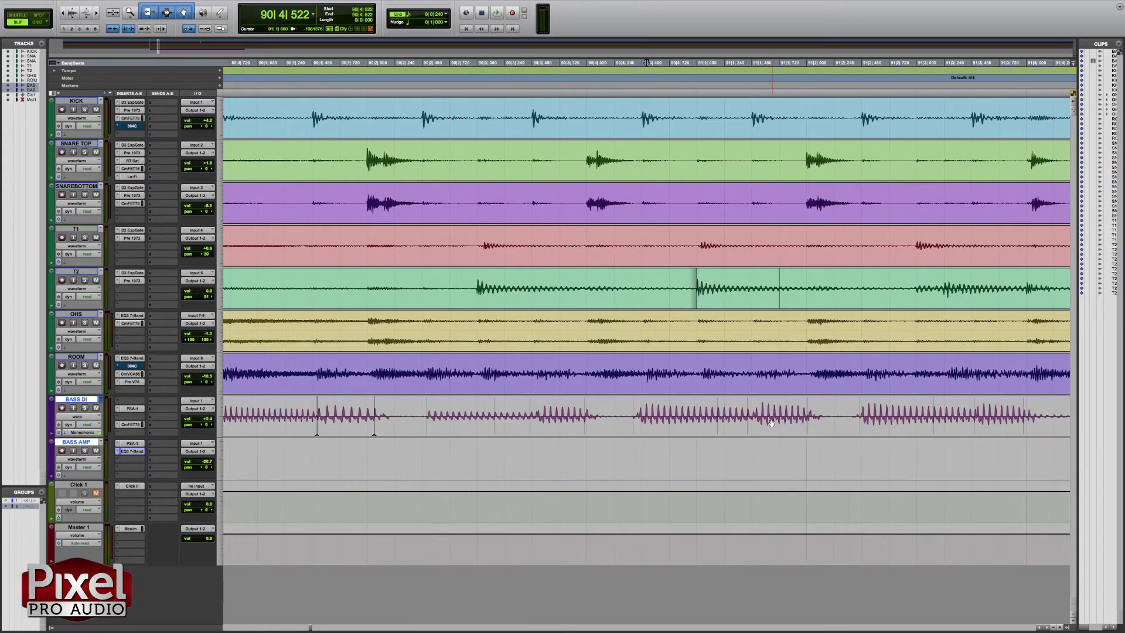
{"action": "left_click_drag", "start_coordinate": [633, 421], "coordinate": [640, 421]}
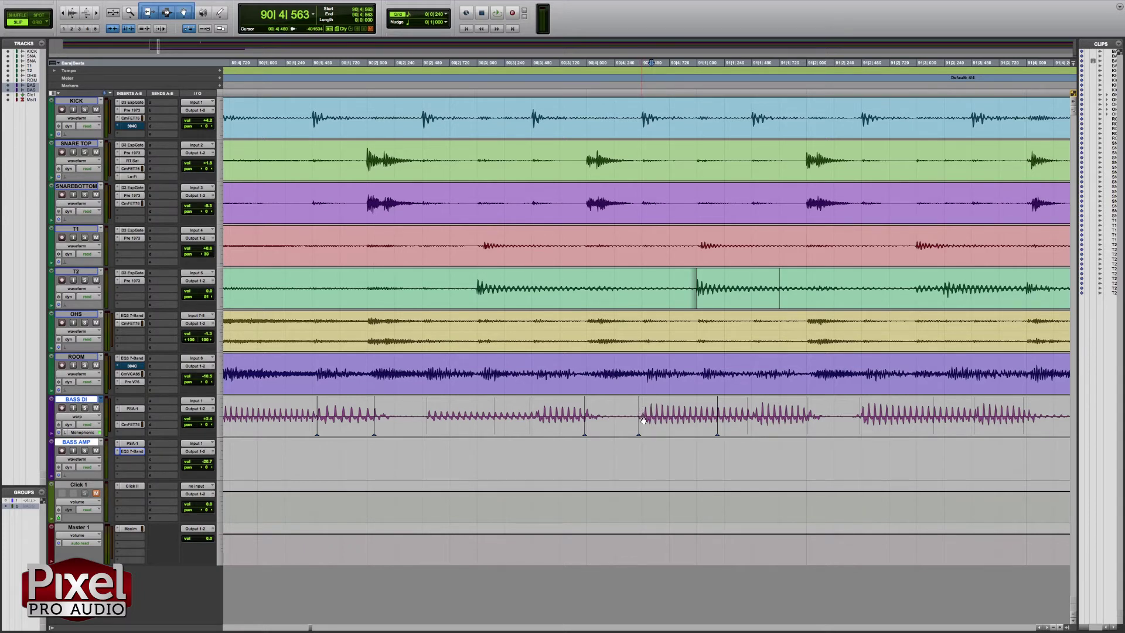
{"action": "left_click", "coordinate": [645, 411]}
{"action": "scroll", "coordinate": [645, 413], "scroll_direction": "up", "scroll_amount": 5}
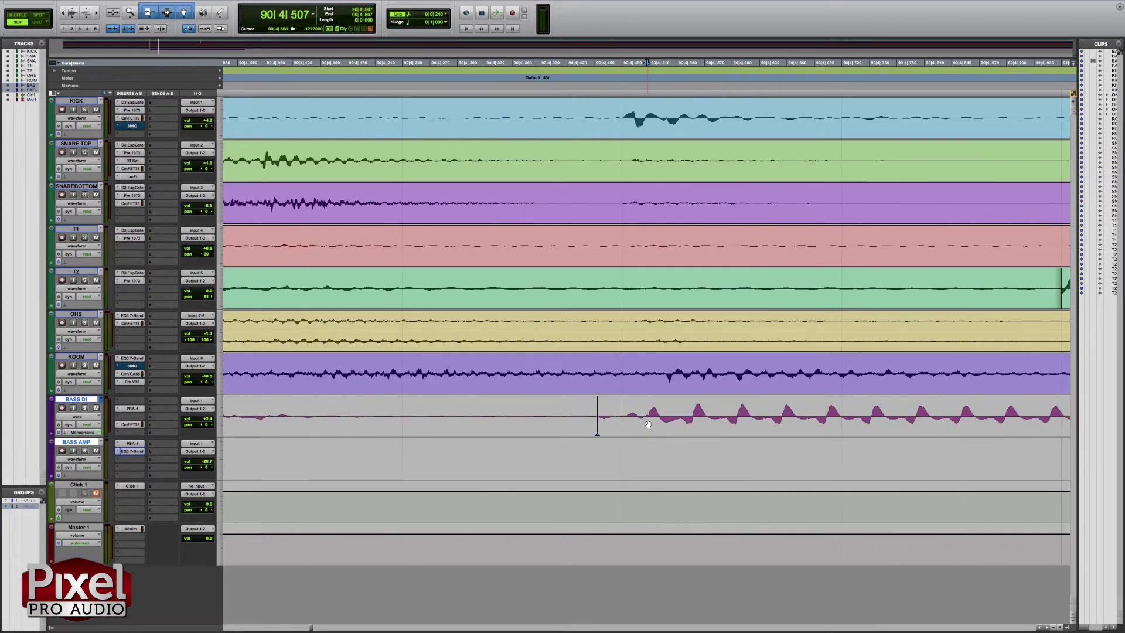
{"action": "left_click", "coordinate": [622, 412]}
{"action": "scroll", "coordinate": [634, 418], "scroll_direction": "down", "scroll_amount": 3}
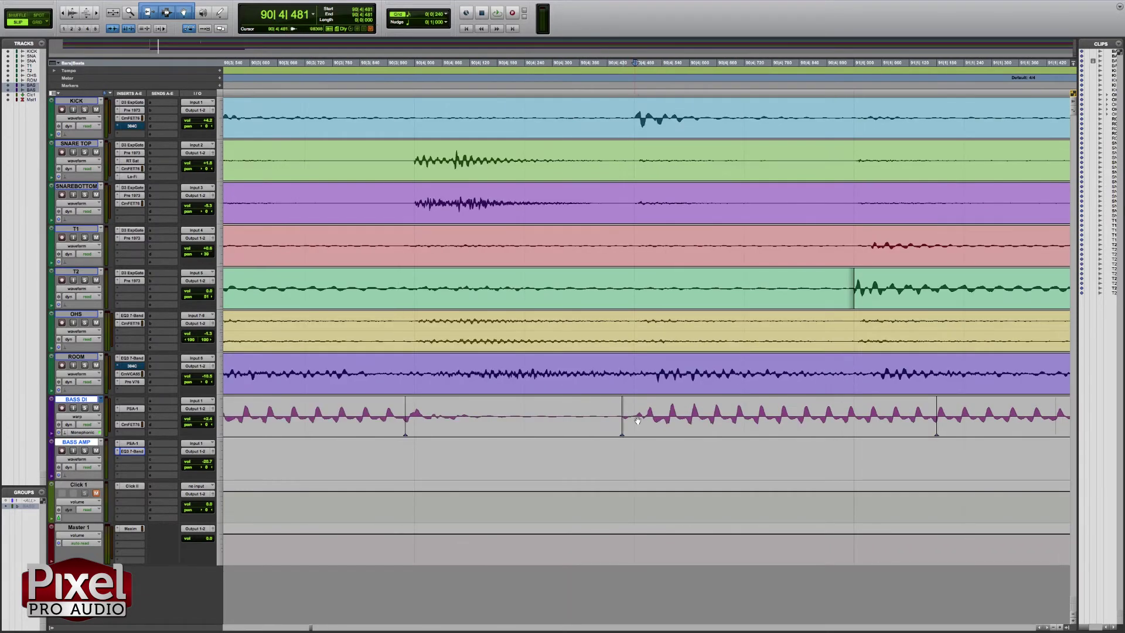
{"action": "scroll", "coordinate": [641, 422], "scroll_direction": "down", "scroll_amount": 2}
{"action": "scroll", "coordinate": [643, 425], "scroll_direction": "down", "scroll_amount": 2}
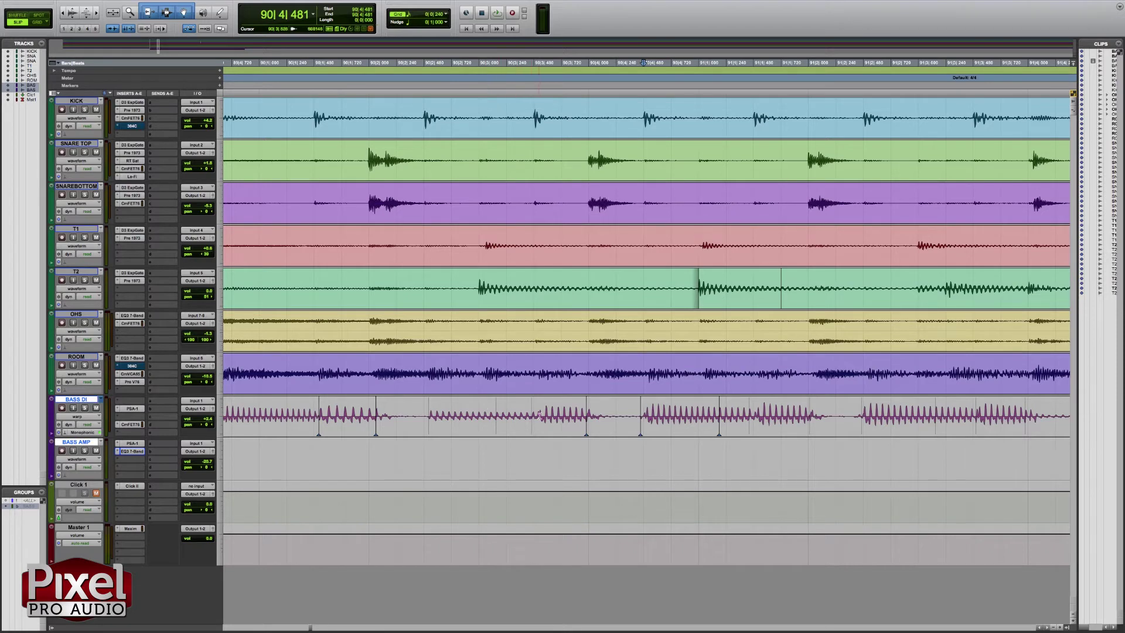
{"action": "scroll", "coordinate": [545, 413], "scroll_direction": "right", "scroll_amount": 2}
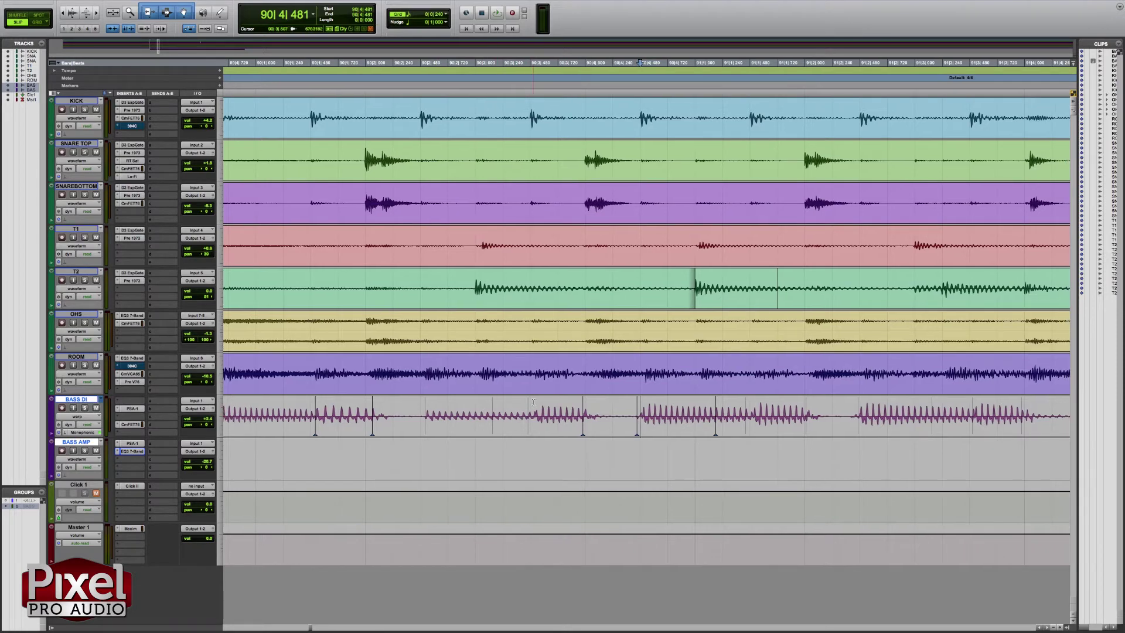
Drag the BASS DI warp markers around bar 92 so the bass notes line up with the kick
{"action": "scroll", "coordinate": [597, 419], "scroll_direction": "right", "scroll_amount": 10}
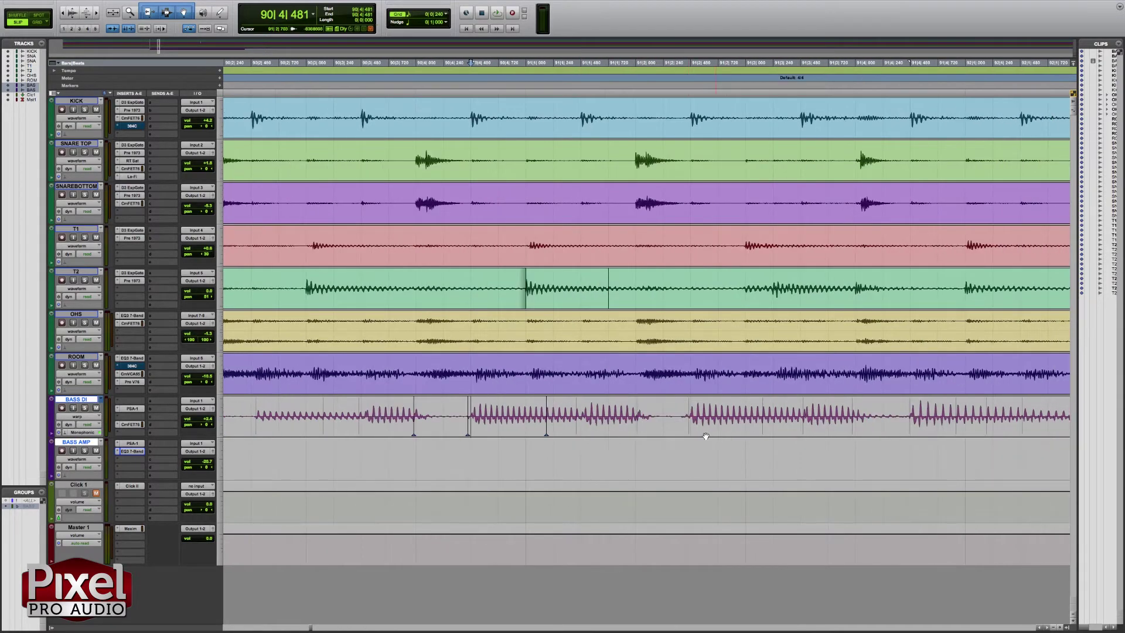
{"action": "left_click_drag", "start_coordinate": [689, 423], "coordinate": [693, 424]}
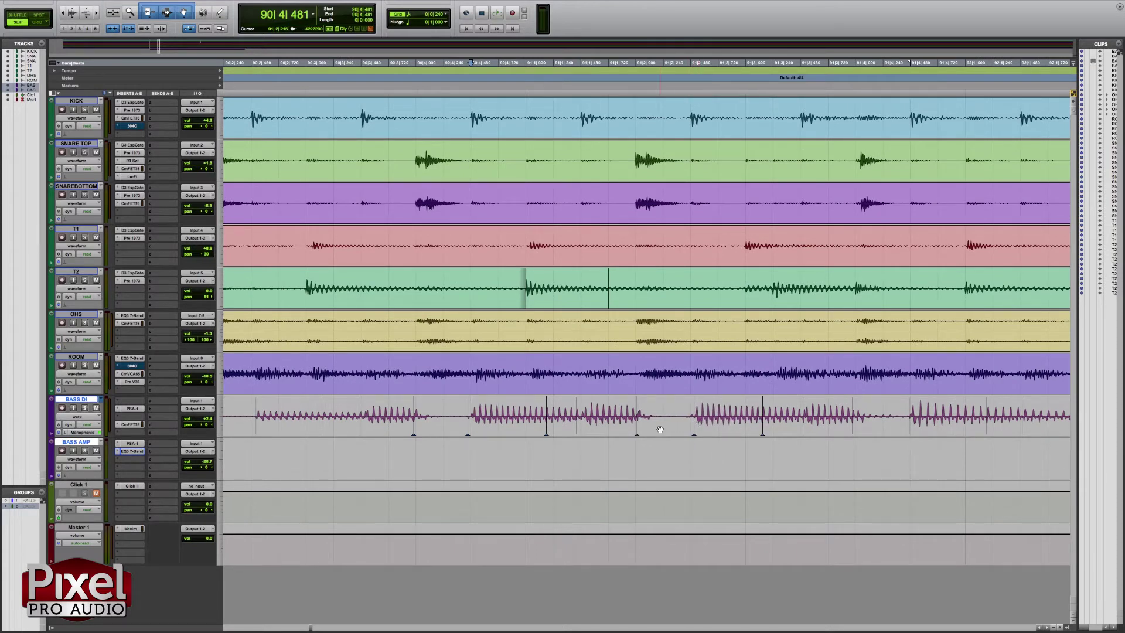
{"action": "scroll", "coordinate": [732, 431], "scroll_direction": "right", "scroll_amount": 2}
{"action": "scroll", "coordinate": [771, 432], "scroll_direction": "right", "scroll_amount": 10}
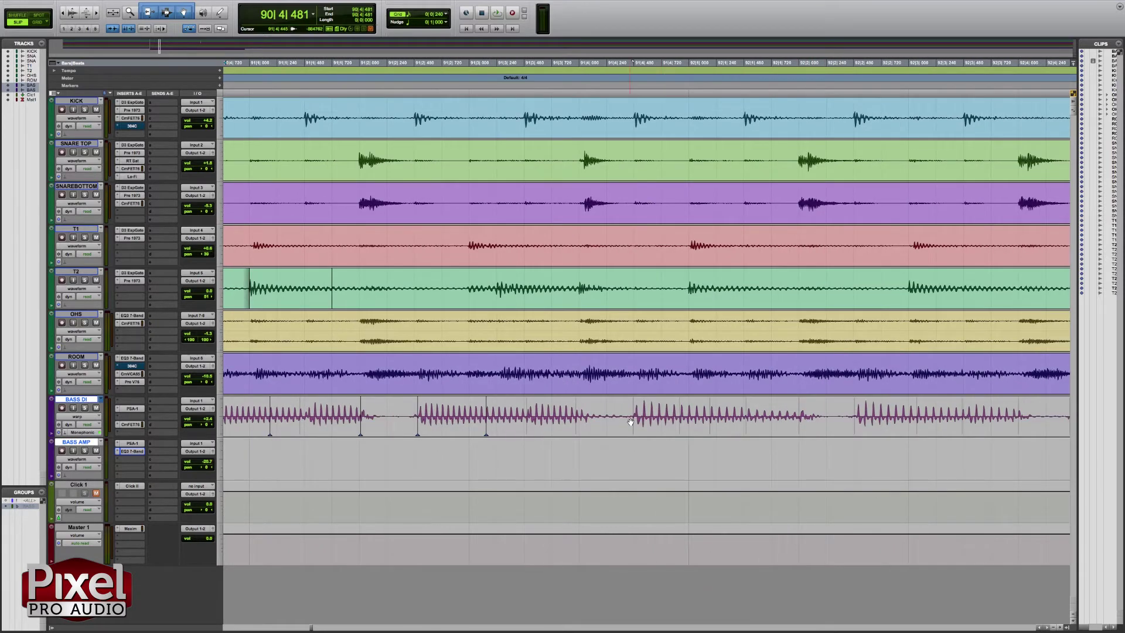
{"action": "scroll", "coordinate": [820, 421], "scroll_direction": "right", "scroll_amount": 5}
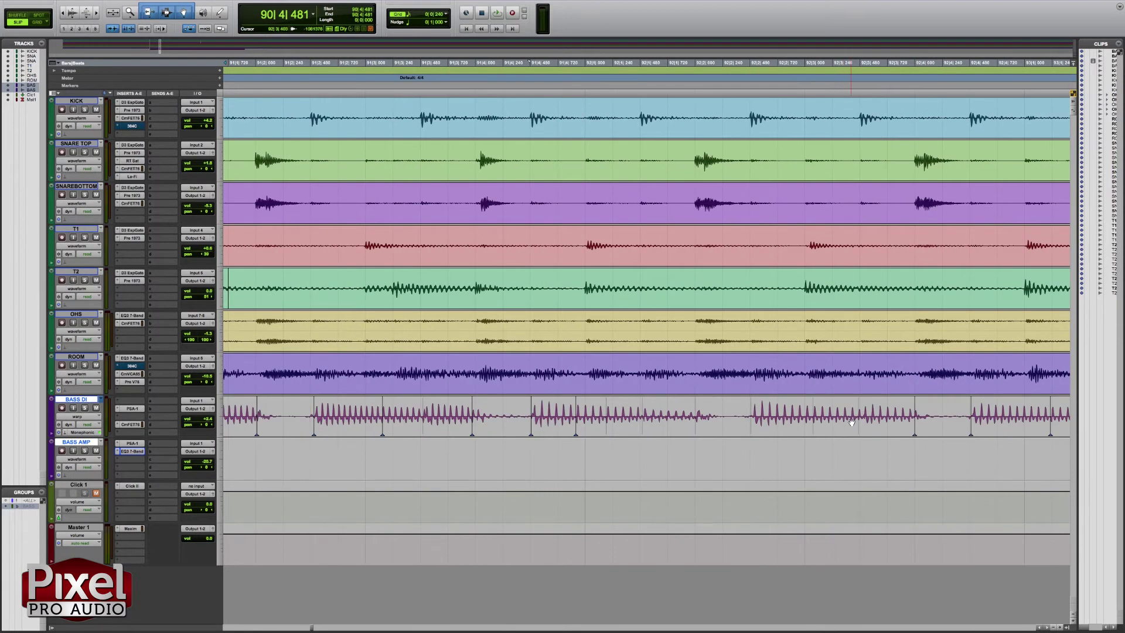
{"action": "scroll", "coordinate": [860, 417], "scroll_direction": "right", "scroll_amount": 13}
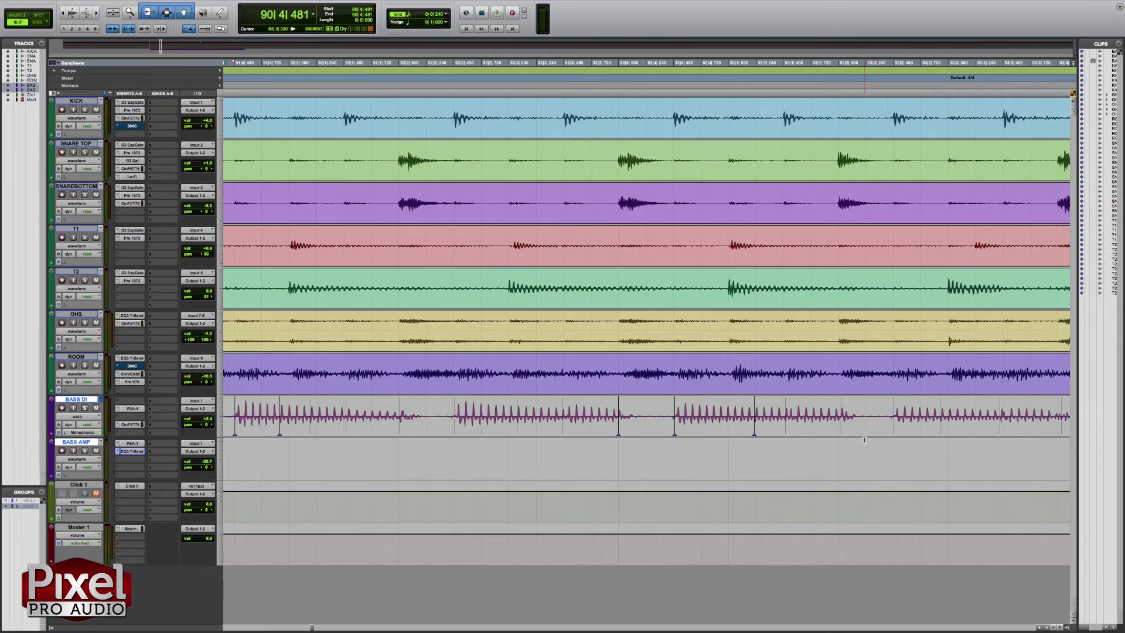
{"action": "scroll", "coordinate": [871, 432], "scroll_direction": "right", "scroll_amount": 5}
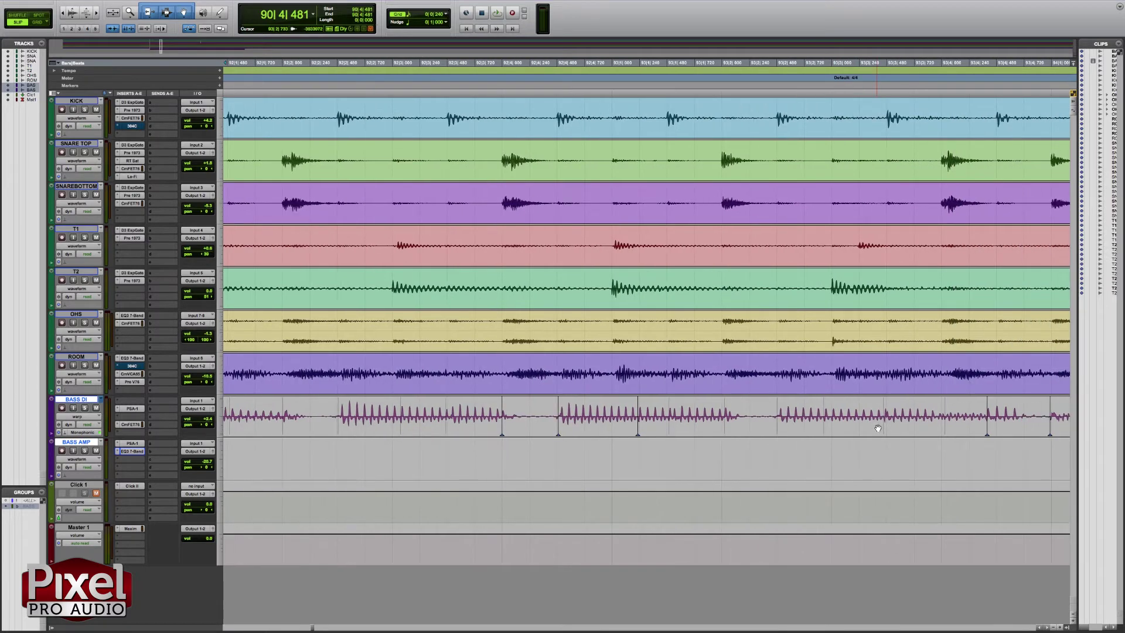
{"action": "scroll", "coordinate": [903, 427], "scroll_direction": "right", "scroll_amount": 1}
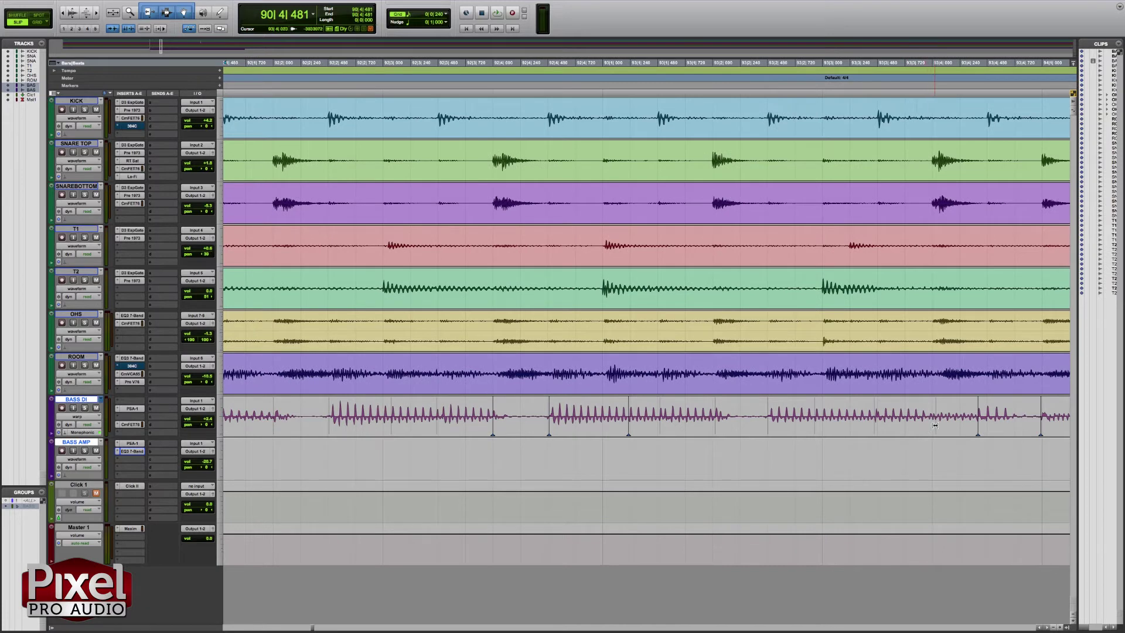
{"action": "scroll", "coordinate": [935, 425], "scroll_direction": "right", "scroll_amount": 2}
{"action": "left_click_drag", "start_coordinate": [927, 423], "coordinate": [888, 419]}
{"action": "scroll", "coordinate": [888, 422], "scroll_direction": "right", "scroll_amount": 6}
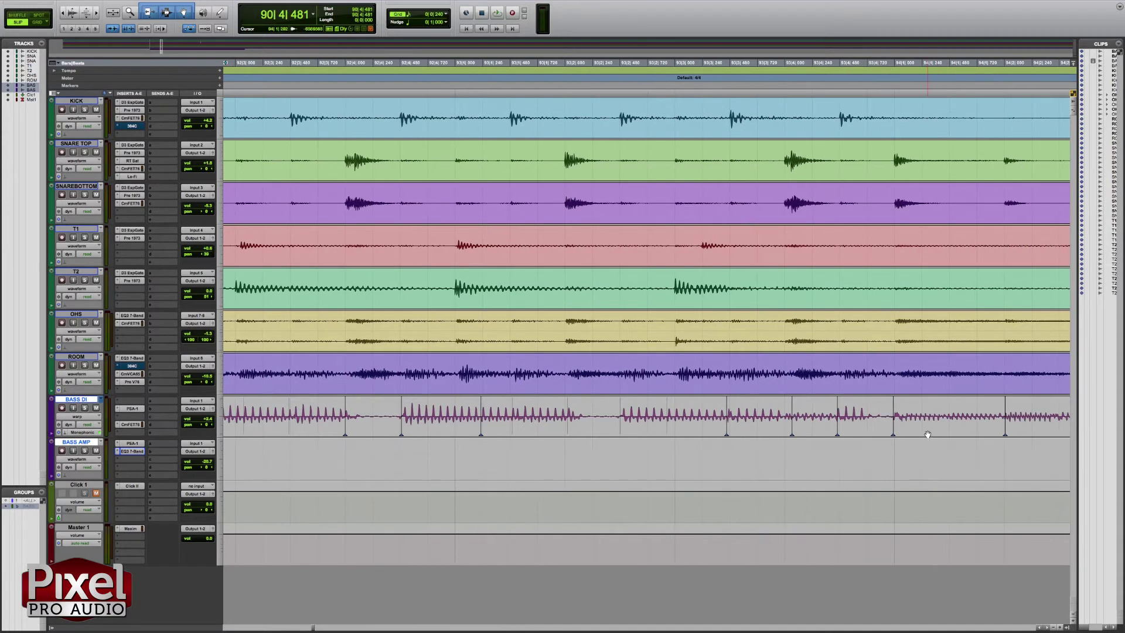
{"action": "scroll", "coordinate": [930, 433], "scroll_direction": "right", "scroll_amount": 8}
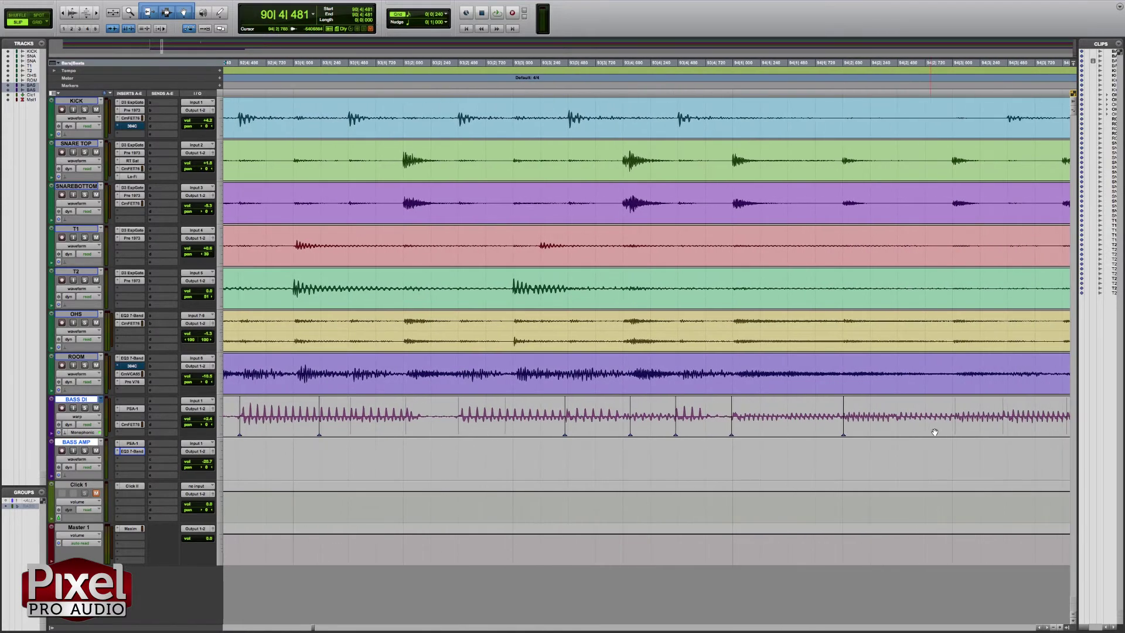
Add and drag warp markers around bar 93 to pull the bass transients onto the drum hits
{"action": "left_click_drag", "start_coordinate": [911, 426], "coordinate": [941, 425]}
{"action": "scroll", "coordinate": [935, 434], "scroll_direction": "right", "scroll_amount": 2}
{"action": "scroll", "coordinate": [942, 432], "scroll_direction": "right", "scroll_amount": 2}
{"action": "scroll", "coordinate": [937, 425], "scroll_direction": "right", "scroll_amount": 4}
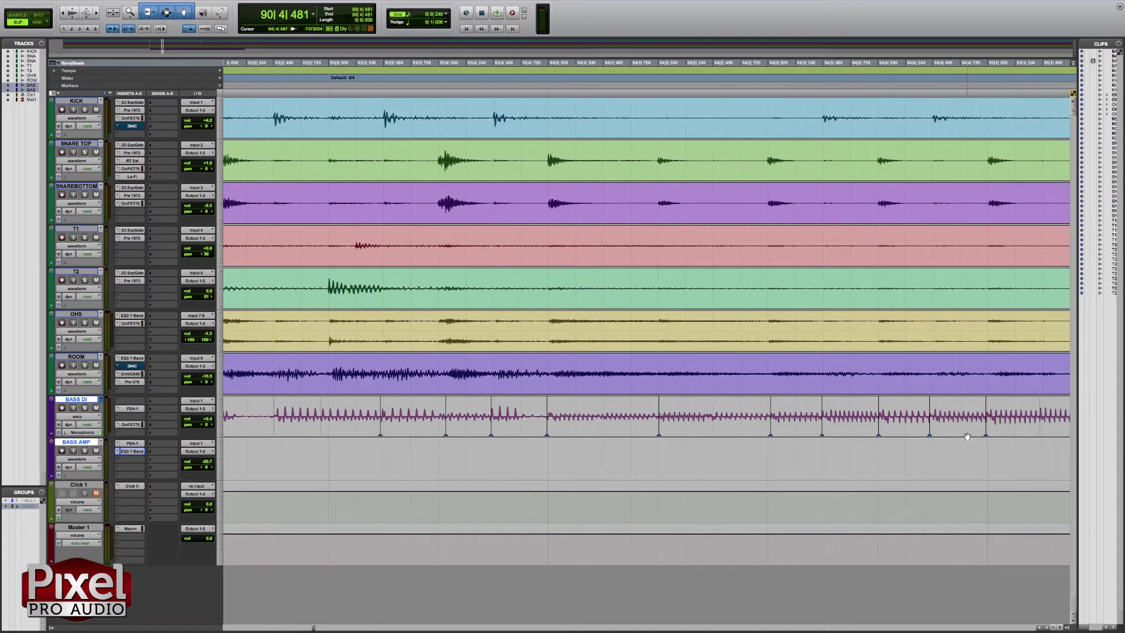
{"action": "left_click_drag", "start_coordinate": [935, 424], "coordinate": [937, 424]}
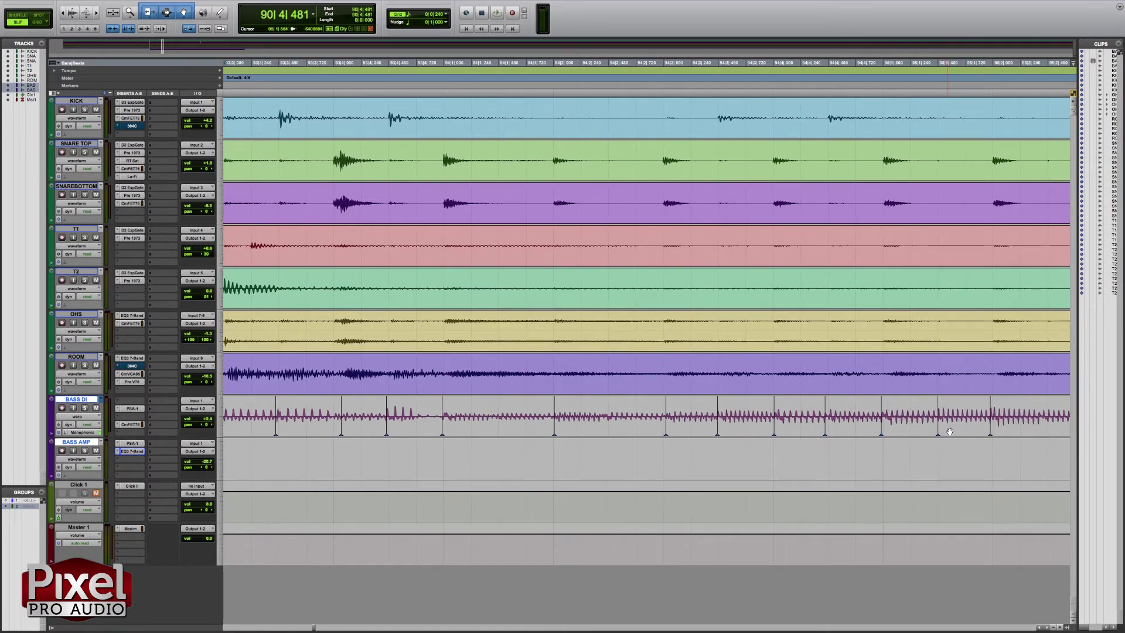
{"action": "scroll", "coordinate": [991, 426], "scroll_direction": "right", "scroll_amount": 4}
{"action": "left_click_drag", "start_coordinate": [985, 424], "coordinate": [989, 424]}
{"action": "scroll", "coordinate": [990, 427], "scroll_direction": "right", "scroll_amount": 4}
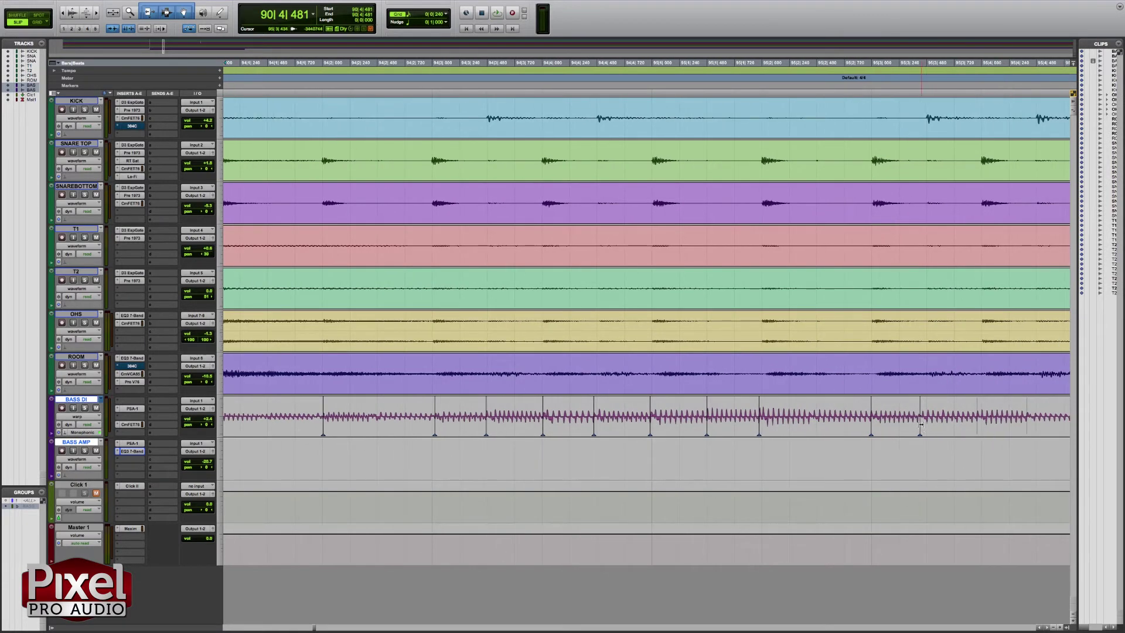
{"action": "left_click_drag", "start_coordinate": [919, 424], "coordinate": [924, 424]}
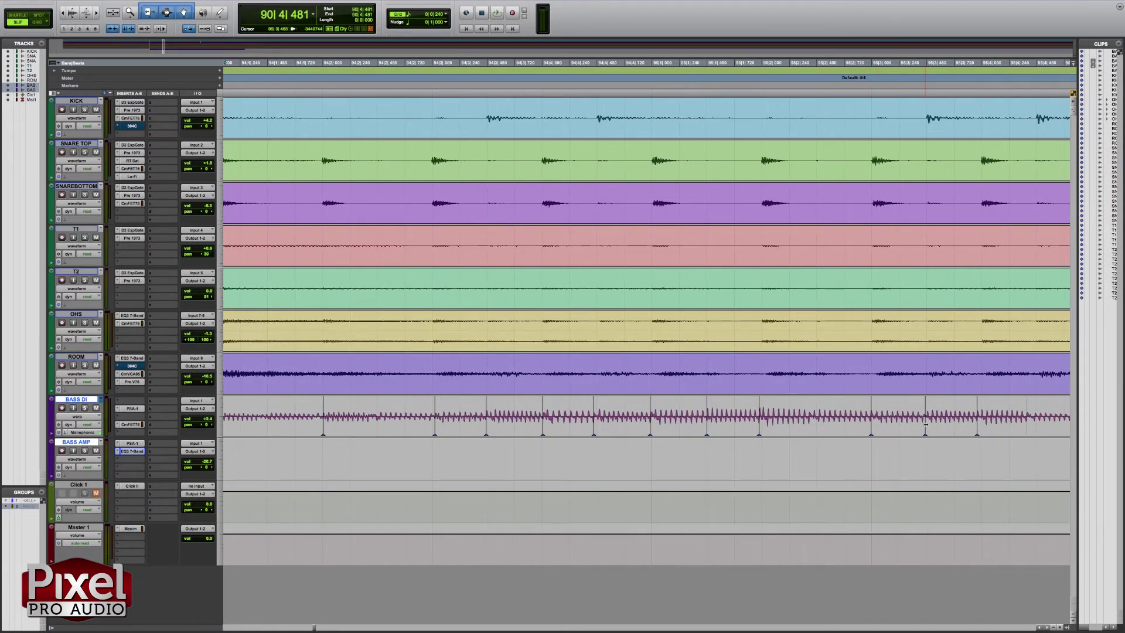
Nudge the remaining bass warp markers through bar 95 slightly later onto the beat
{"action": "scroll", "coordinate": [968, 431], "scroll_direction": "right", "scroll_amount": 1}
{"action": "left_click_drag", "start_coordinate": [968, 424], "coordinate": [972, 424]}
{"action": "scroll", "coordinate": [993, 432], "scroll_direction": "right", "scroll_amount": 2}
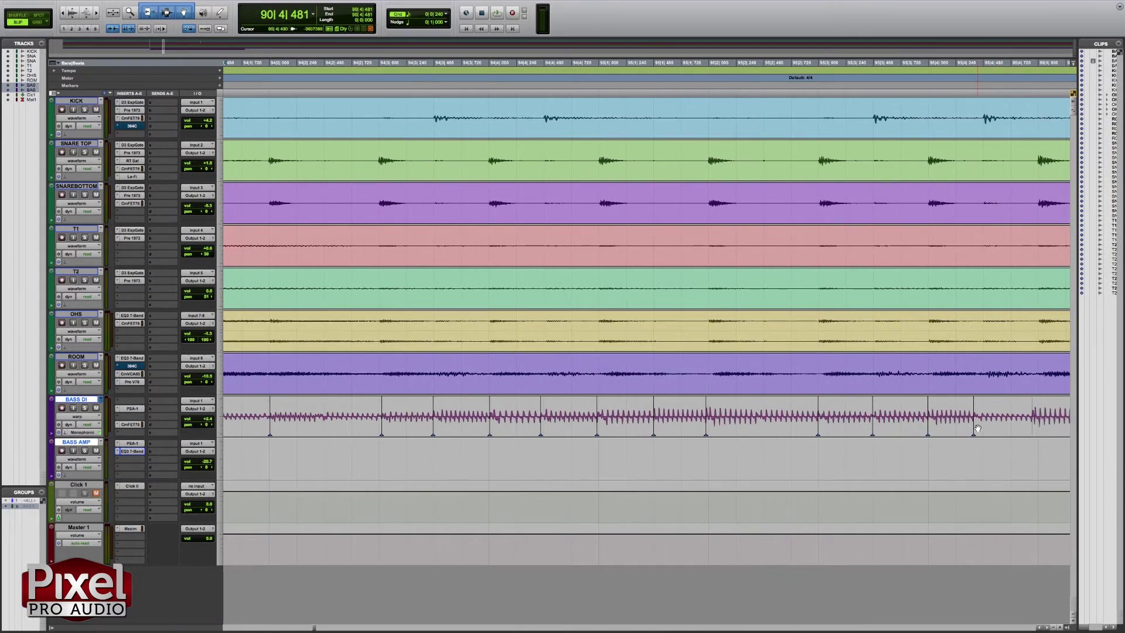
{"action": "left_click_drag", "start_coordinate": [975, 425], "coordinate": [981, 424]}
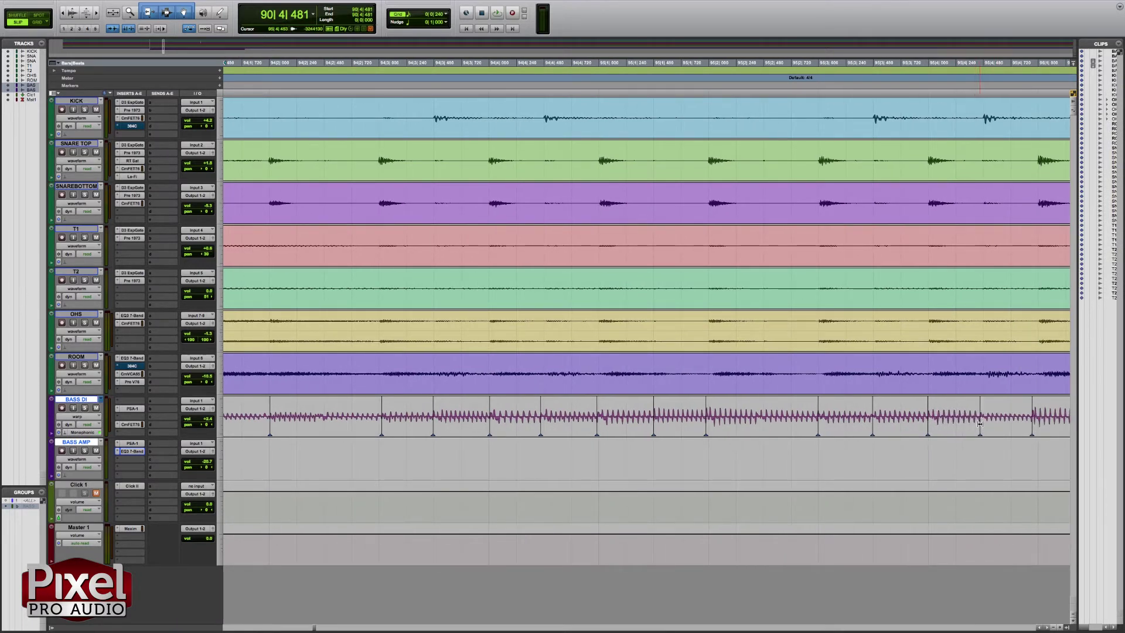
{"action": "scroll", "coordinate": [1022, 428], "scroll_direction": "right", "scroll_amount": 3}
{"action": "left_click_drag", "start_coordinate": [978, 422], "coordinate": [983, 421]}
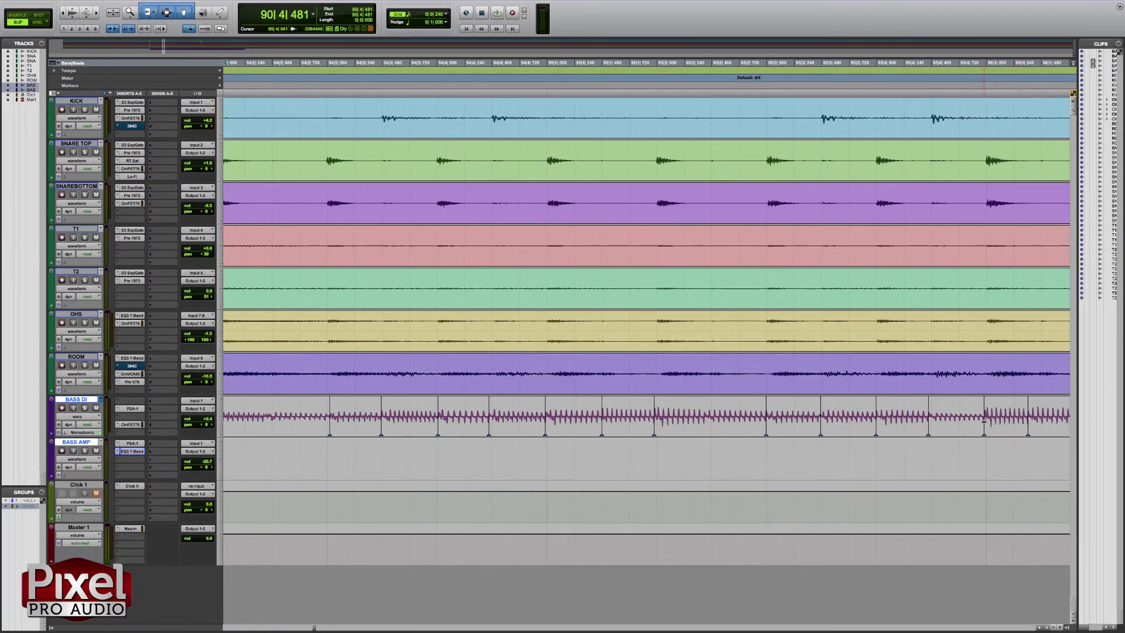
{"action": "scroll", "coordinate": [1008, 432], "scroll_direction": "right", "scroll_amount": 4}
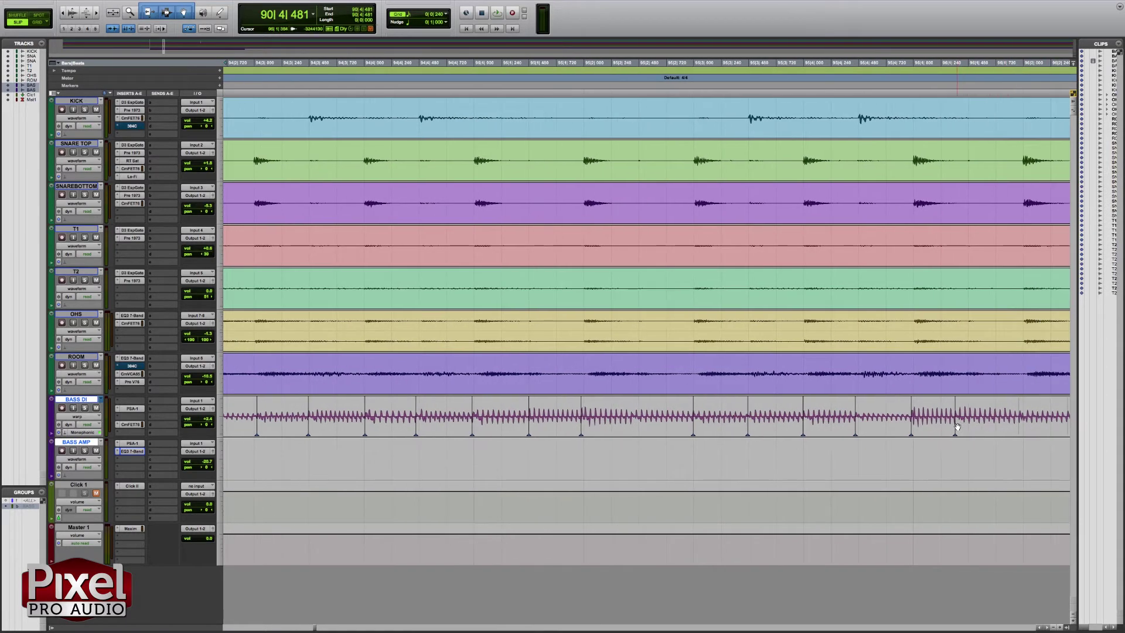
{"action": "left_click_drag", "start_coordinate": [957, 423], "coordinate": [964, 423]}
{"action": "scroll", "coordinate": [1001, 432], "scroll_direction": "right", "scroll_amount": 2}
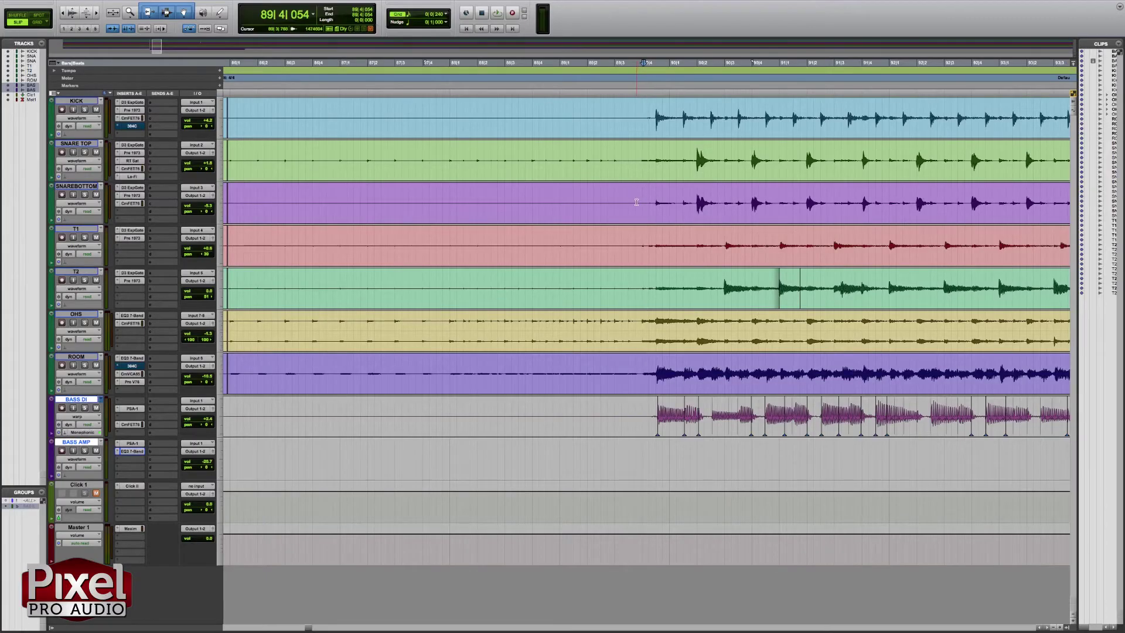
Play the warped BASS DI part against the drums from around bar 91
{"action": "key", "text": "space"}
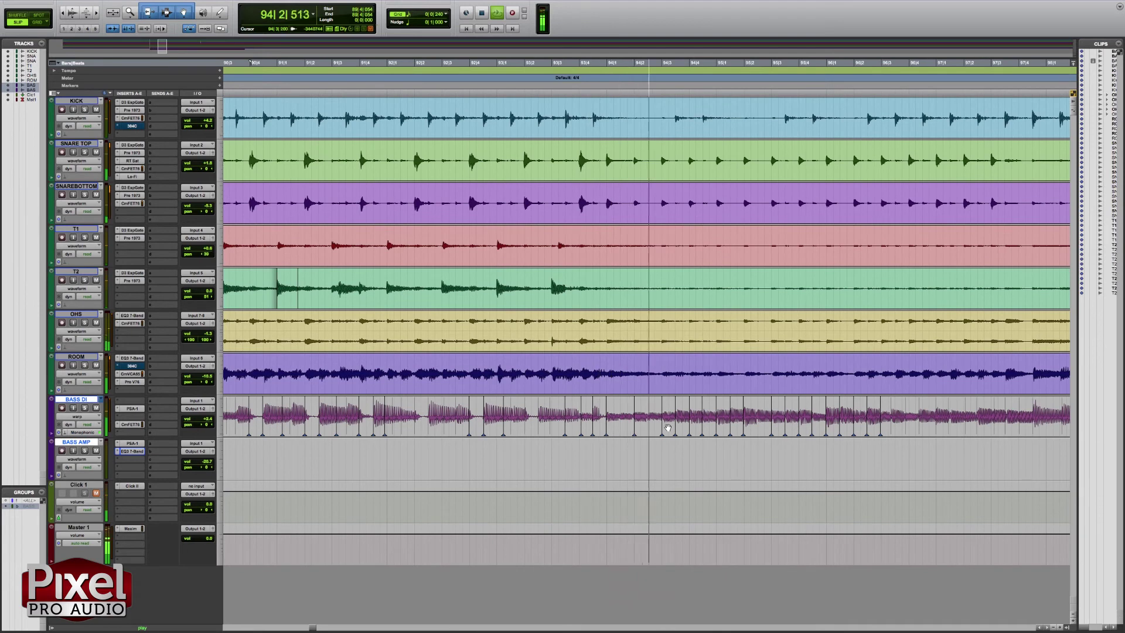
Audition the warped bass soloed, then unsoloed with the full mix
{"action": "left_click", "coordinate": [211, 419]}
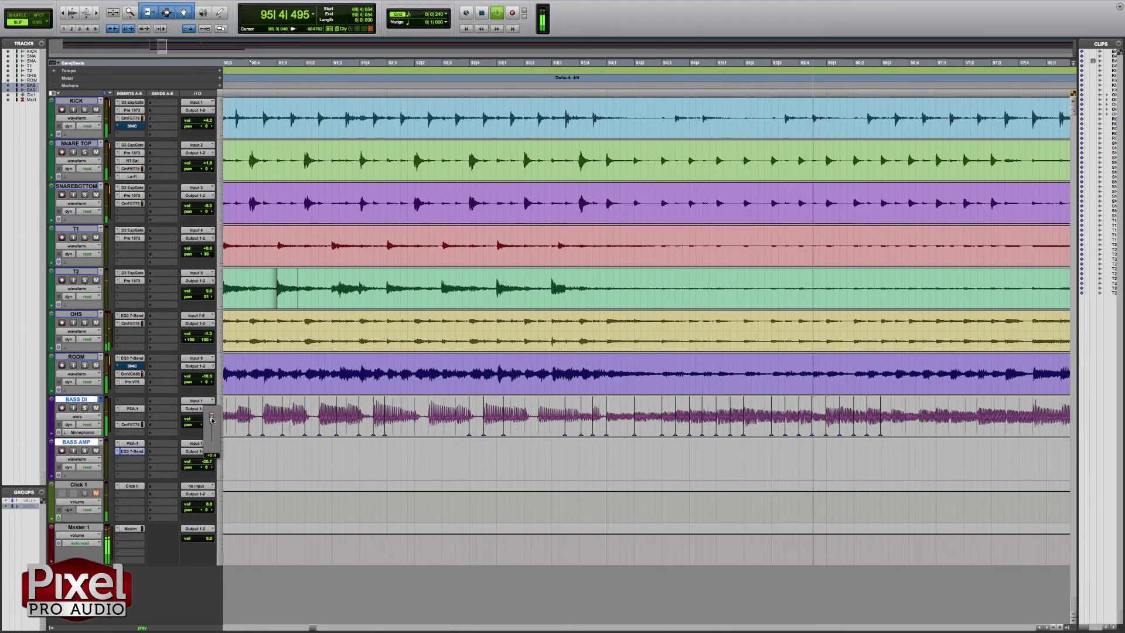
{"action": "key", "text": "space"}
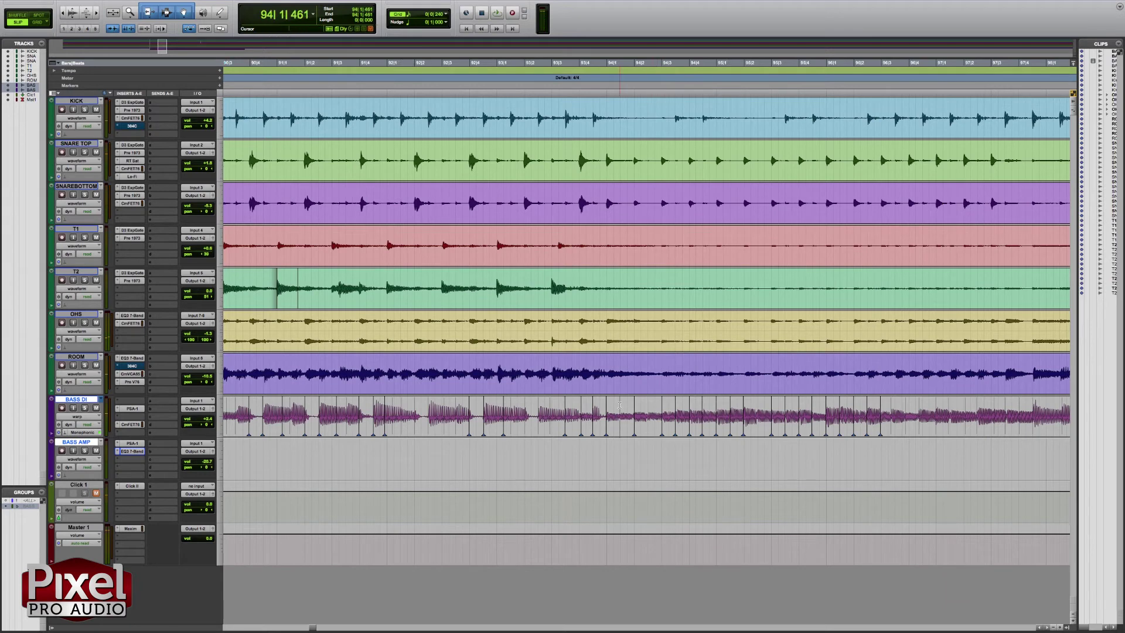
{"action": "key", "text": "space"}
{"action": "key", "text": "shift+s"}
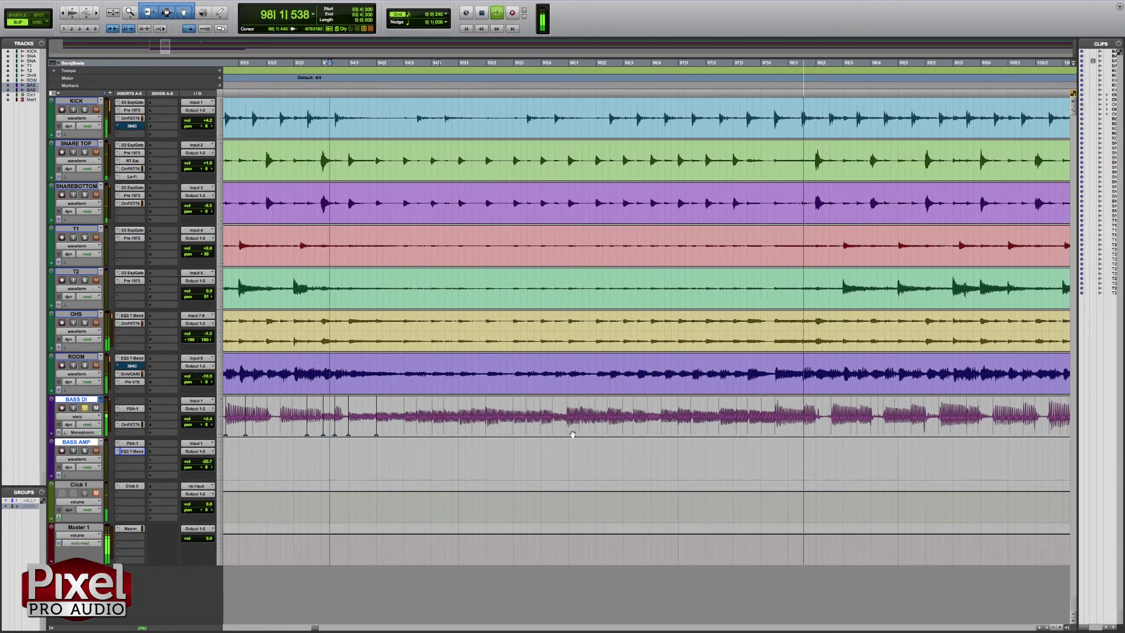
{"action": "key", "text": "space"}
{"action": "left_click", "coordinate": [85, 408]}
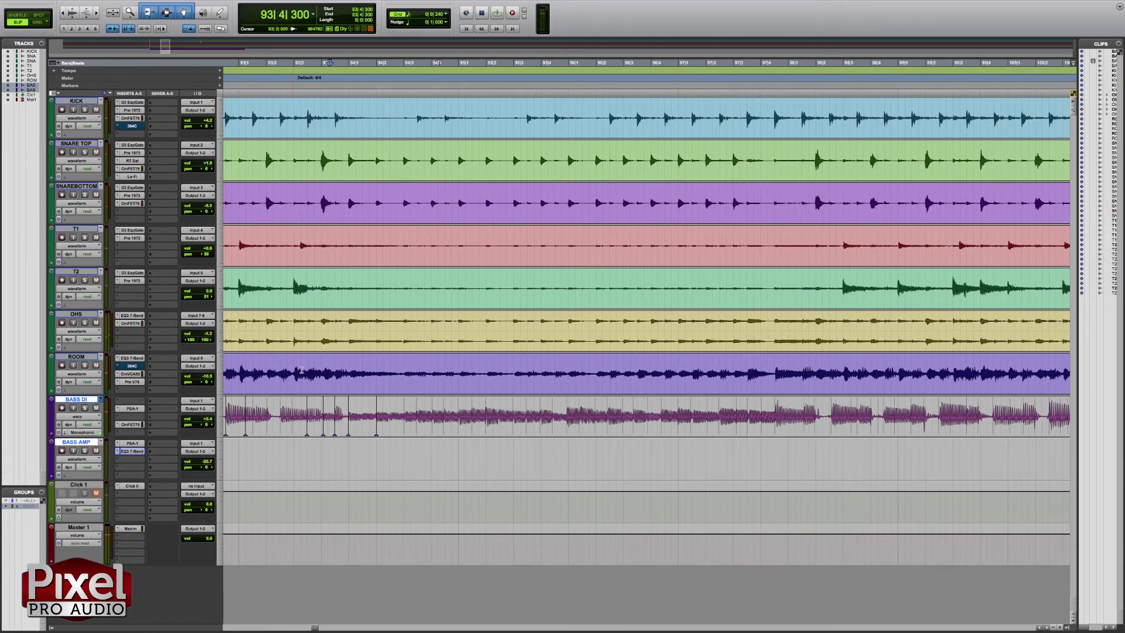
{"action": "key", "text": "space"}
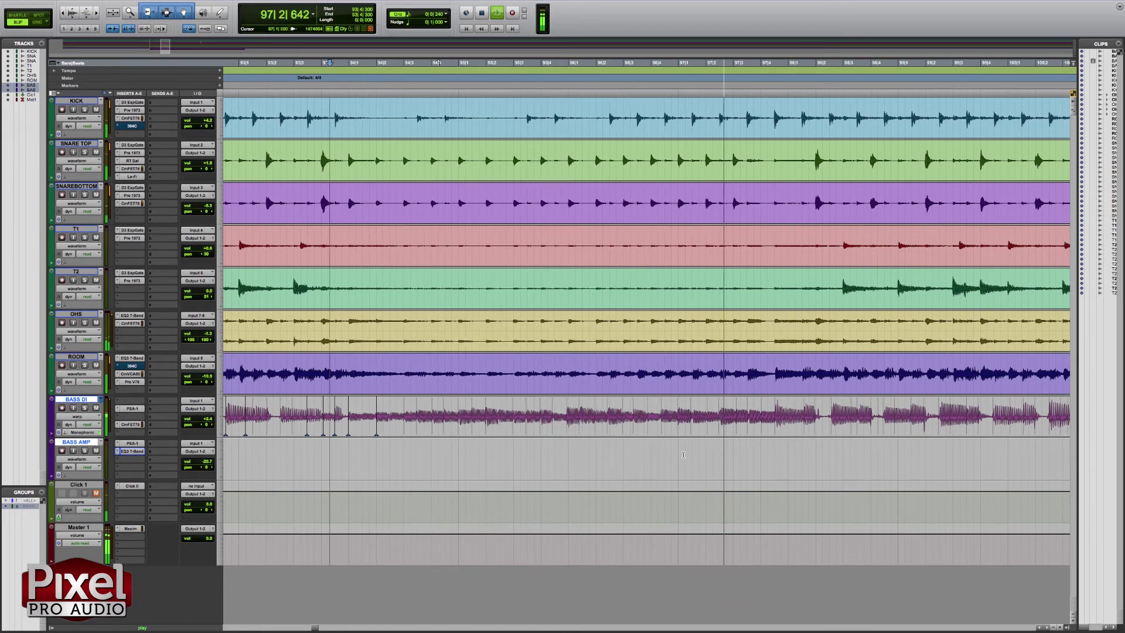
{"action": "key", "text": "space"}
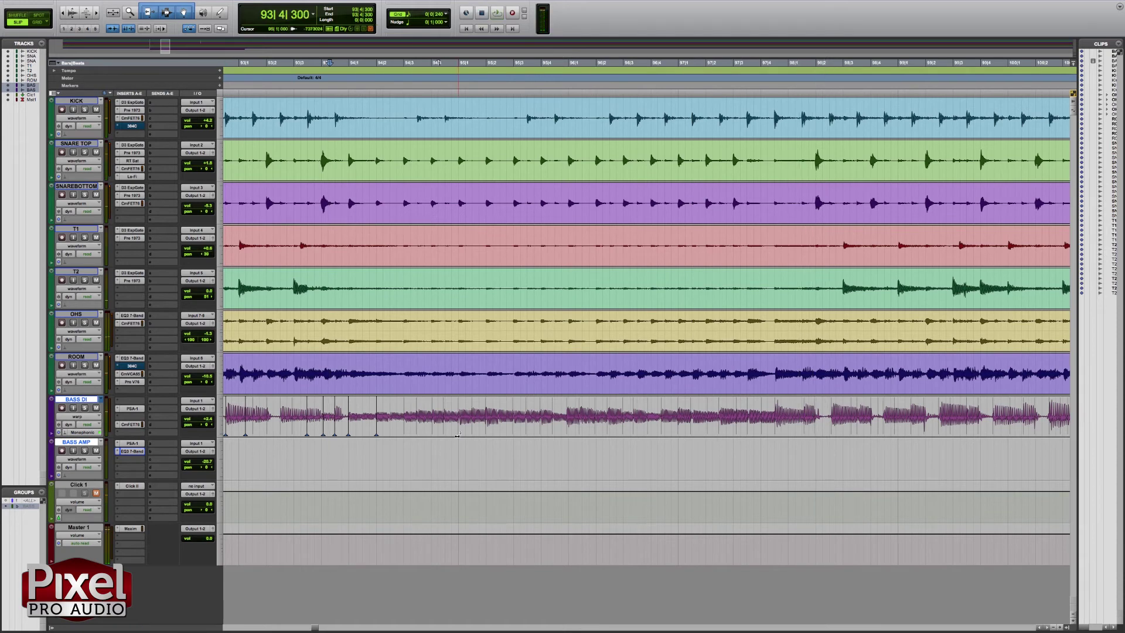
Zoom in around bar 94 beat 3
{"action": "scroll", "coordinate": [514, 429], "scroll_direction": "left", "scroll_amount": 1}
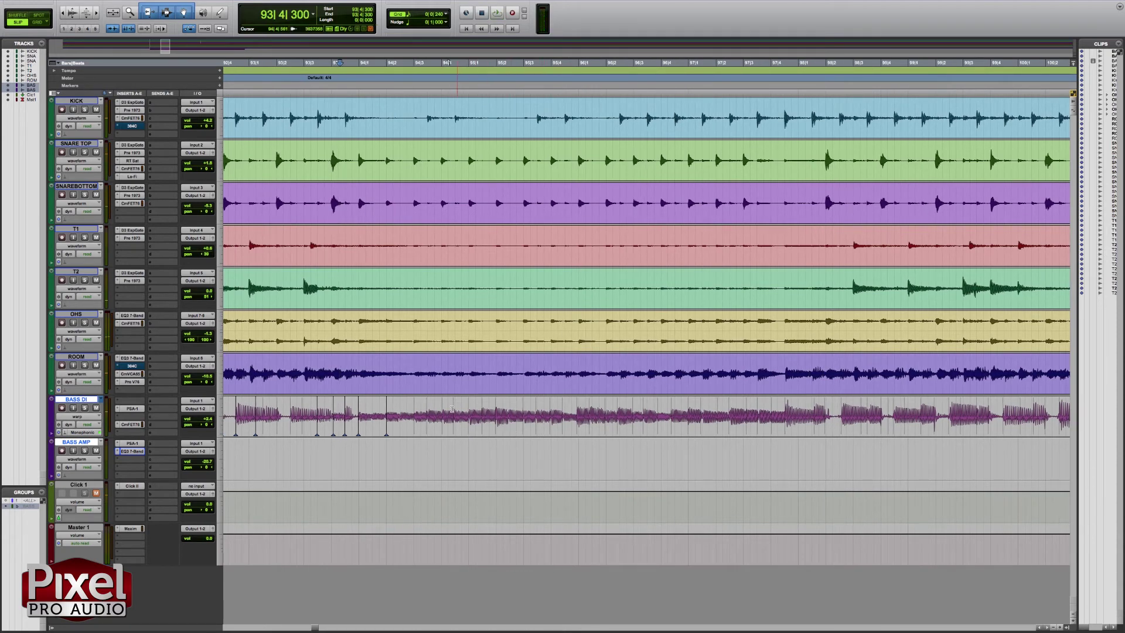
{"action": "key", "text": "Tab"}
{"action": "key", "text": "ctrl+bracketright"}
{"action": "key", "text": "ctrl+bracketright"}
Add warp markers on the first Bass DI notes and nudge them later onto the beat
{"action": "scroll", "coordinate": [715, 431], "scroll_direction": "right", "scroll_amount": 3}
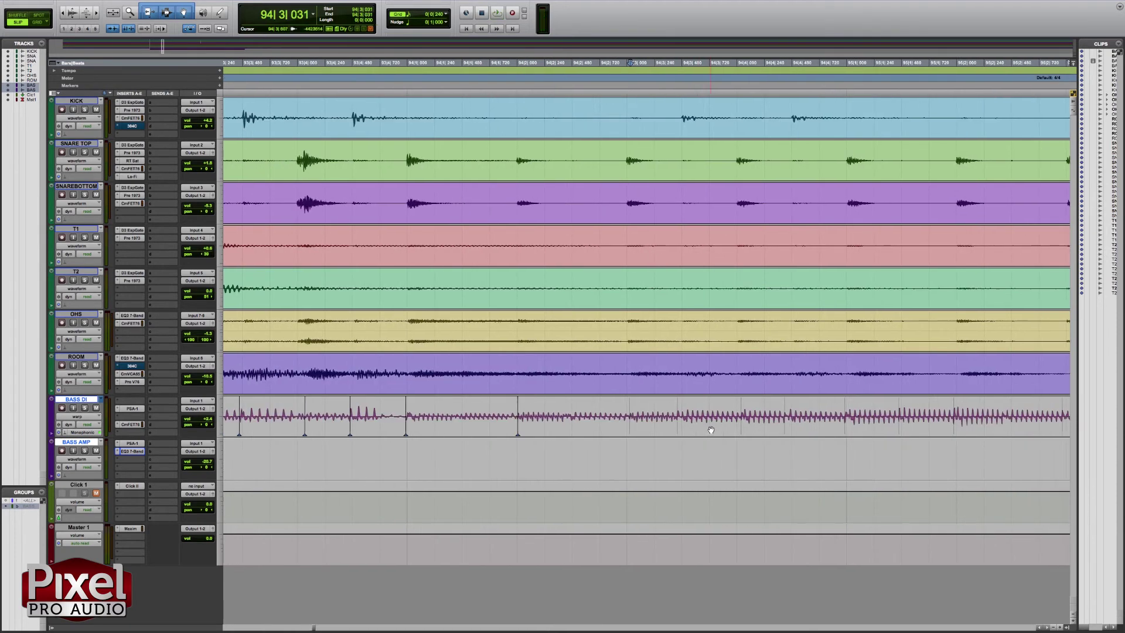
{"action": "left_click_drag", "start_coordinate": [611, 420], "coordinate": [616, 419]}
{"action": "scroll", "coordinate": [682, 426], "scroll_direction": "right", "scroll_amount": 5}
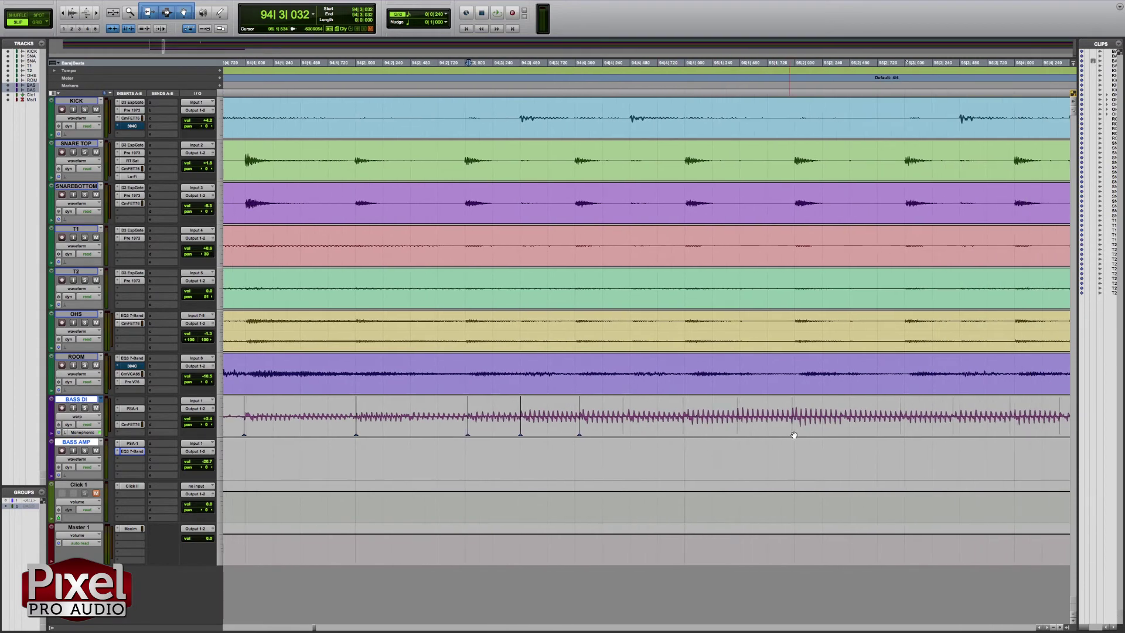
{"action": "left_click", "coordinate": [707, 420], "text": "ctrl"}
{"action": "left_click_drag", "start_coordinate": [649, 423], "coordinate": [654, 423]}
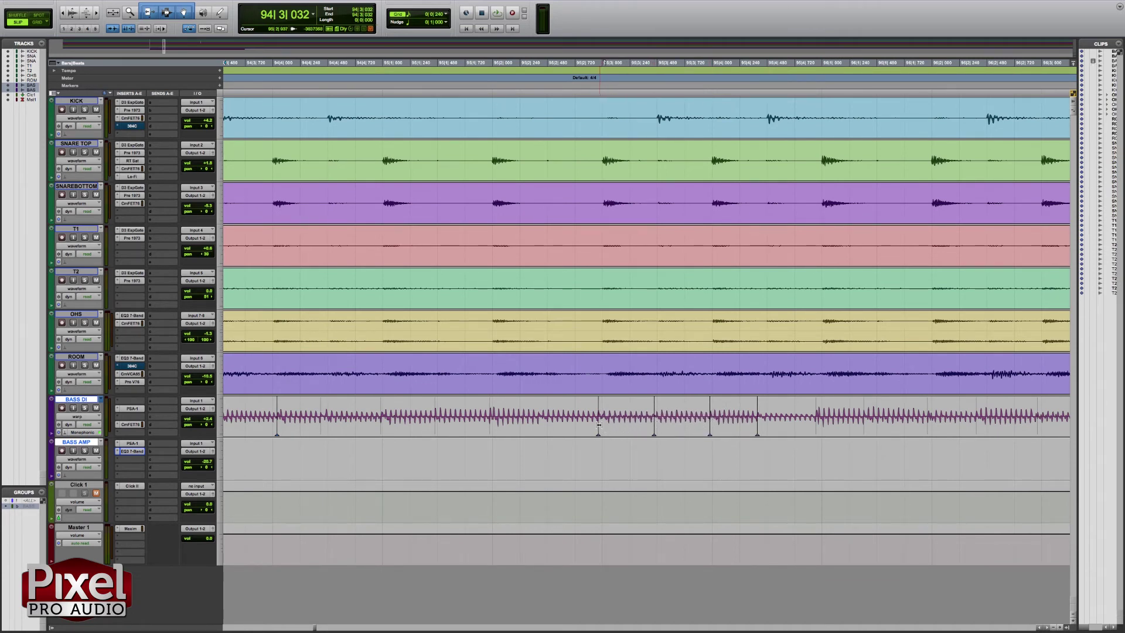
Add further warp markers along the clip and nudge the next notes onto the drum hits
{"action": "scroll", "coordinate": [803, 427], "scroll_direction": "right", "scroll_amount": 1}
{"action": "left_click", "coordinate": [805, 422], "text": "ctrl"}
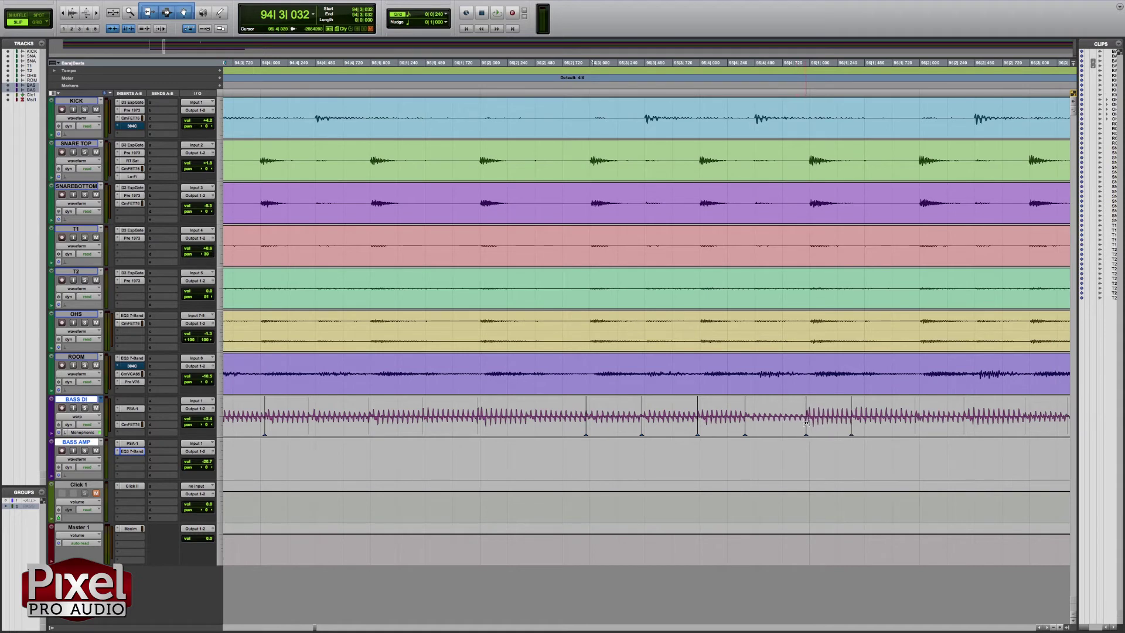
{"action": "scroll", "coordinate": [801, 430], "scroll_direction": "right", "scroll_amount": 10}
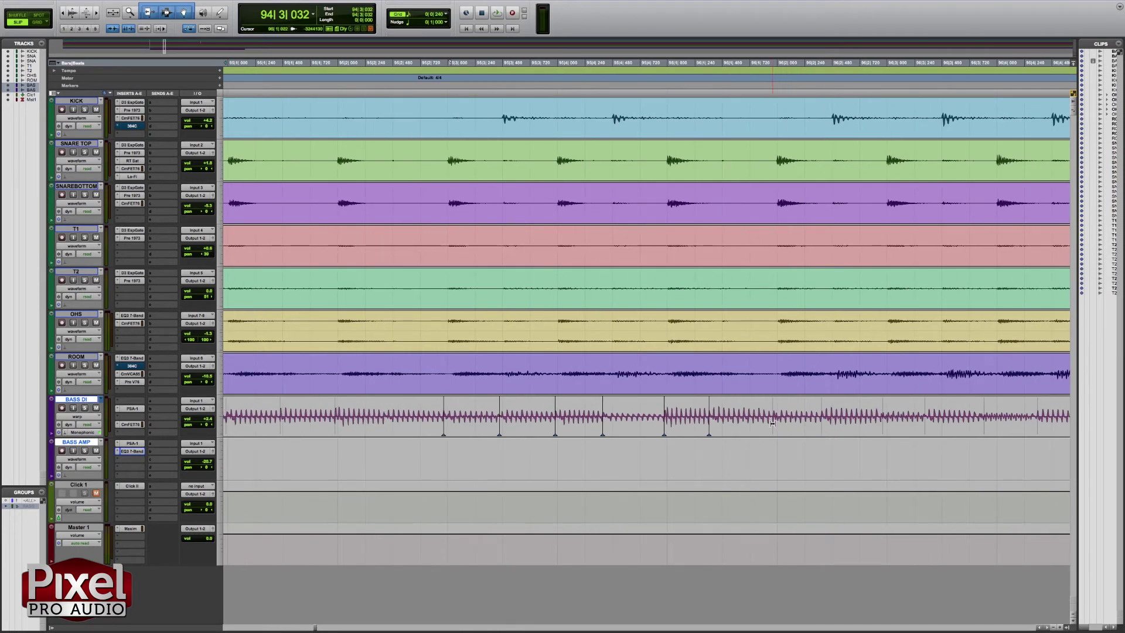
{"action": "left_click_drag", "start_coordinate": [712, 422], "coordinate": [717, 423]}
{"action": "left_click", "coordinate": [772, 423], "text": "ctrl"}
{"action": "scroll", "coordinate": [811, 432], "scroll_direction": "right", "scroll_amount": 1}
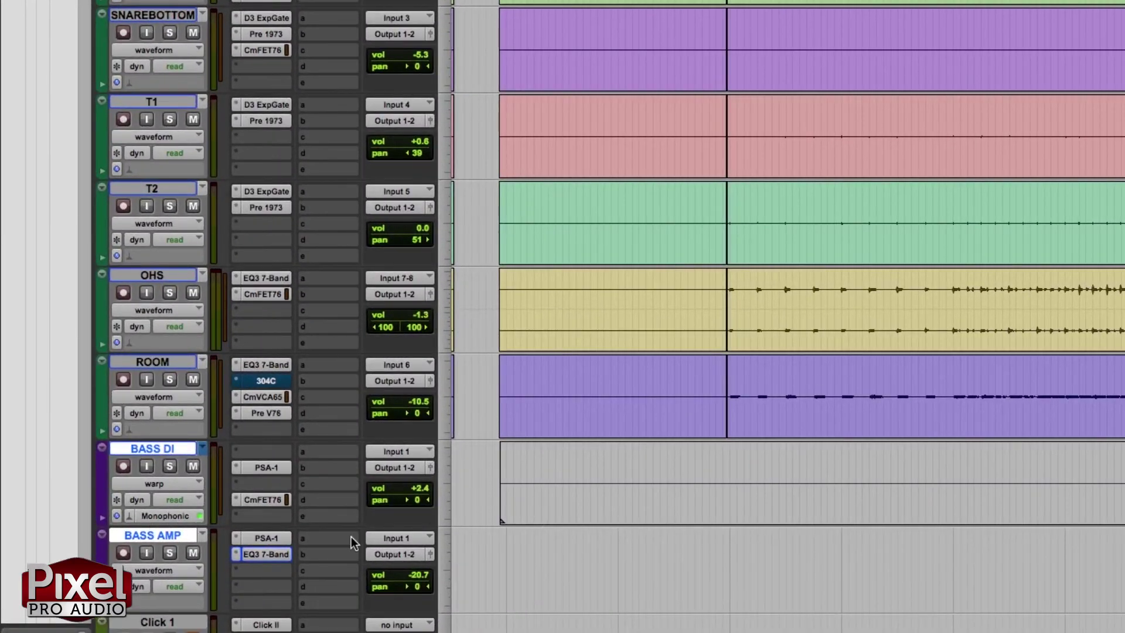
Change BASS DI's Elastic Audio from Monophonic to X-Form (Rendered Only)
{"action": "left_click", "coordinate": [167, 516]}
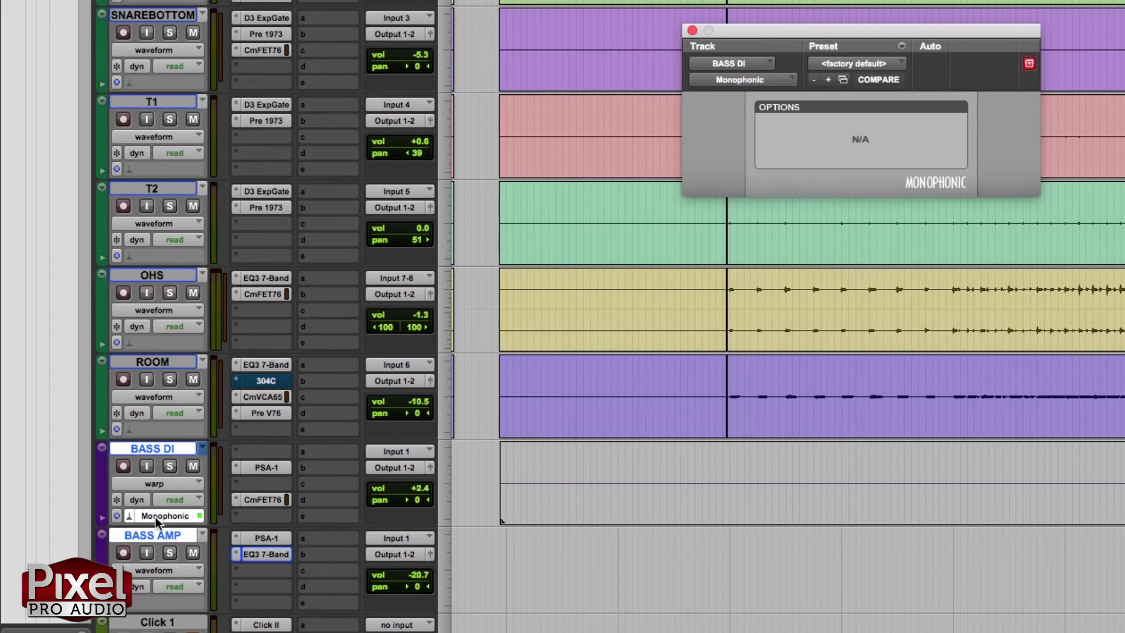
{"action": "left_click", "coordinate": [128, 516]}
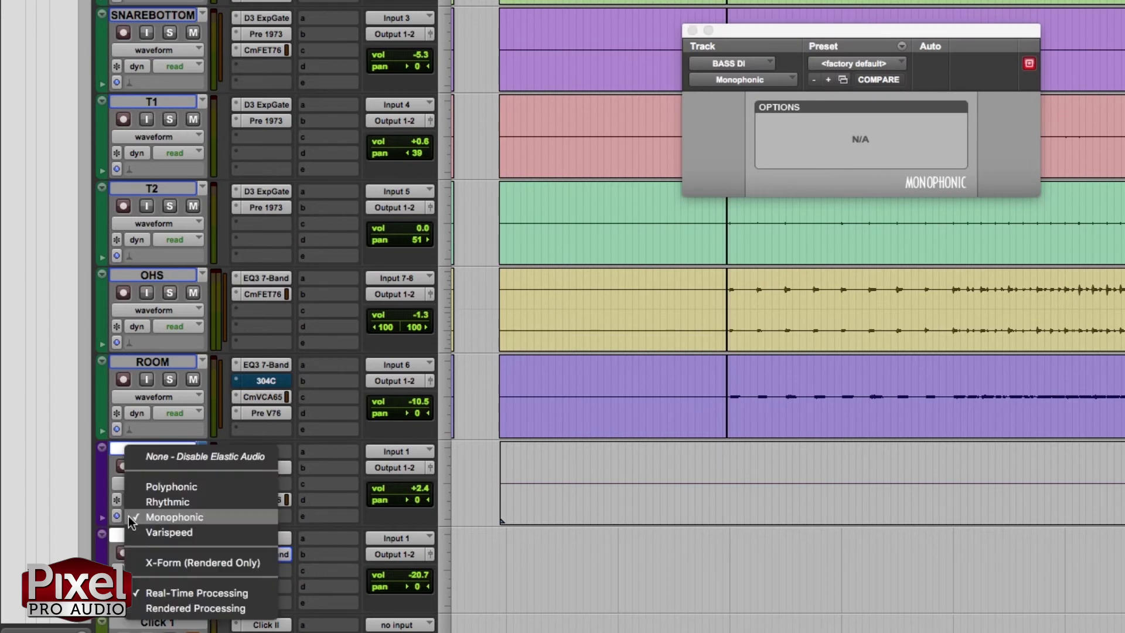
{"action": "left_click", "coordinate": [177, 561]}
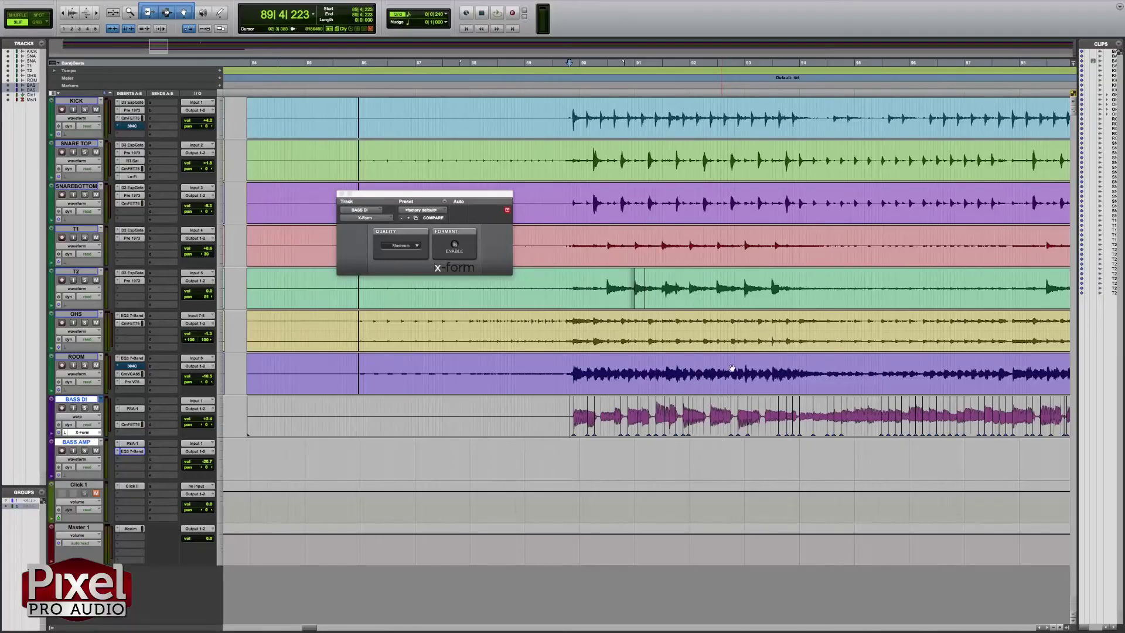
Close the X-Form window and play the rendered bass from just before its entry
{"action": "left_click", "coordinate": [342, 193]}
{"action": "left_click", "coordinate": [569, 91]}
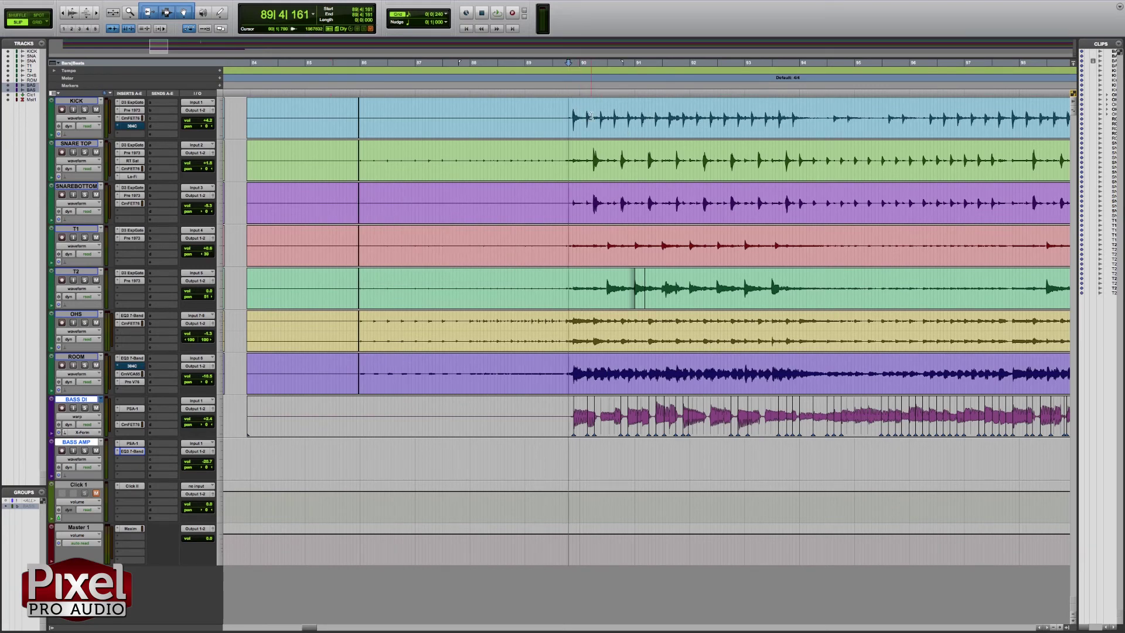
{"action": "key", "text": "space"}
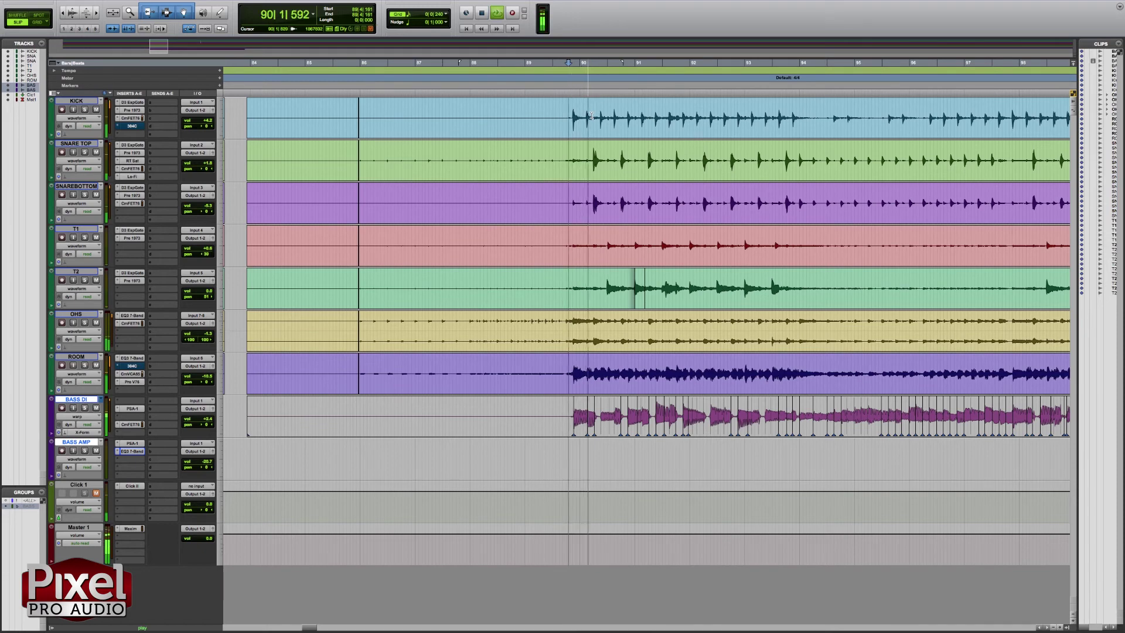
{"action": "key", "text": "super+bracketright"}
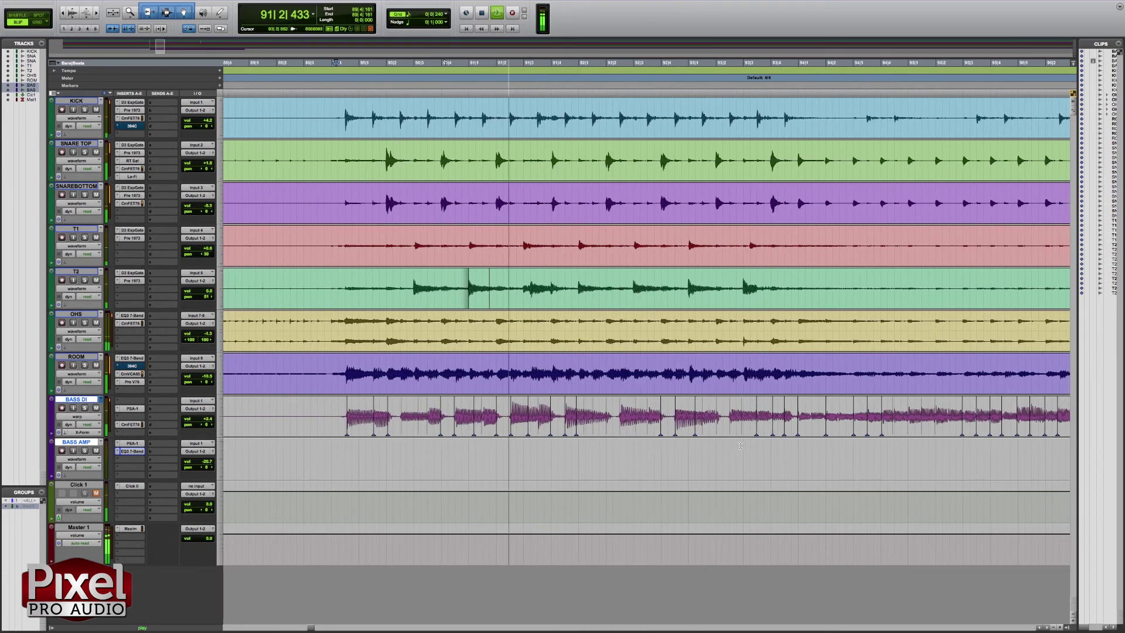
{"action": "scroll", "coordinate": [740, 445], "scroll_direction": "right", "scroll_amount": 3}
{"action": "scroll", "coordinate": [649, 446], "scroll_direction": "right", "scroll_amount": 1}
{"action": "scroll", "coordinate": [604, 448], "scroll_direction": "right", "scroll_amount": 3}
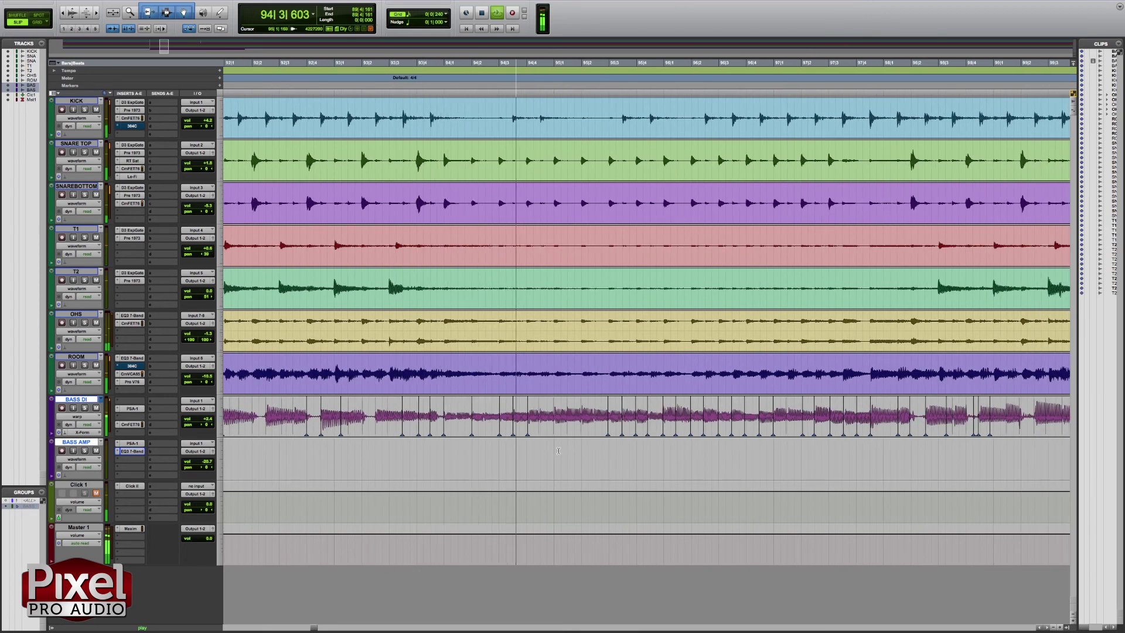
{"action": "scroll", "coordinate": [558, 450], "scroll_direction": "right", "scroll_amount": 3}
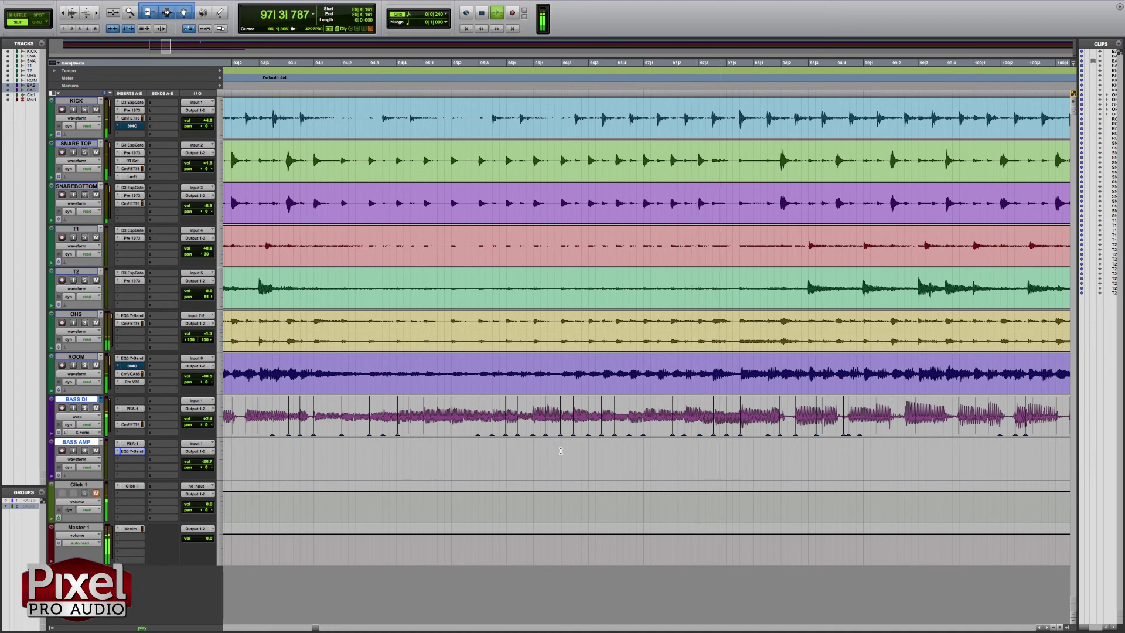
{"action": "scroll", "coordinate": [621, 451], "scroll_direction": "right", "scroll_amount": 5}
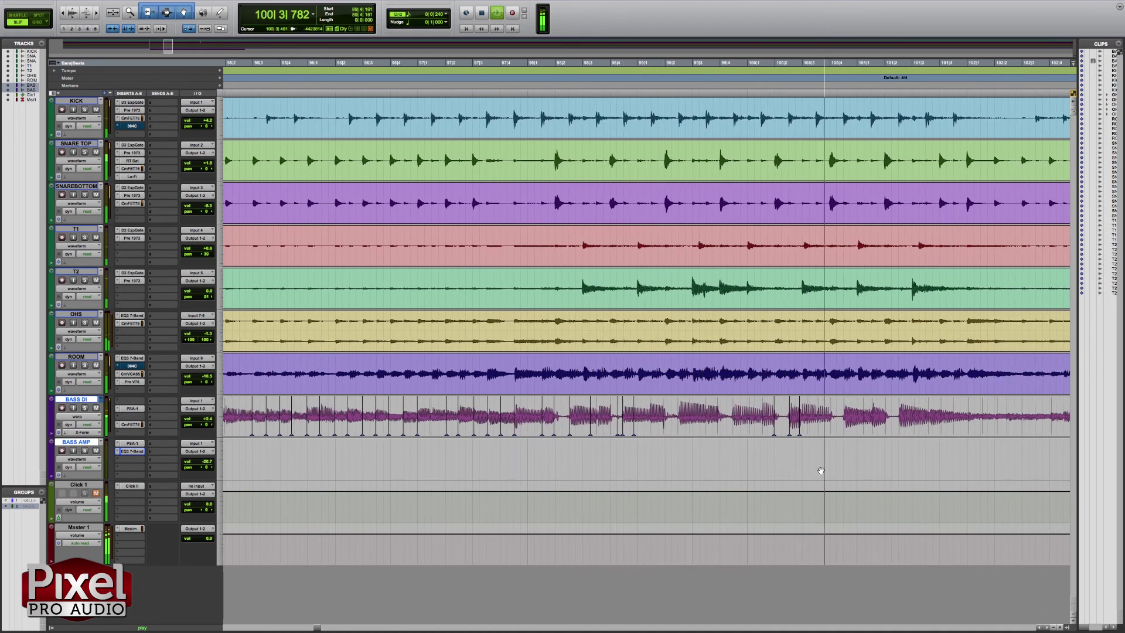
Stop playback and zoom out to view the whole section
{"action": "key", "text": "space"}
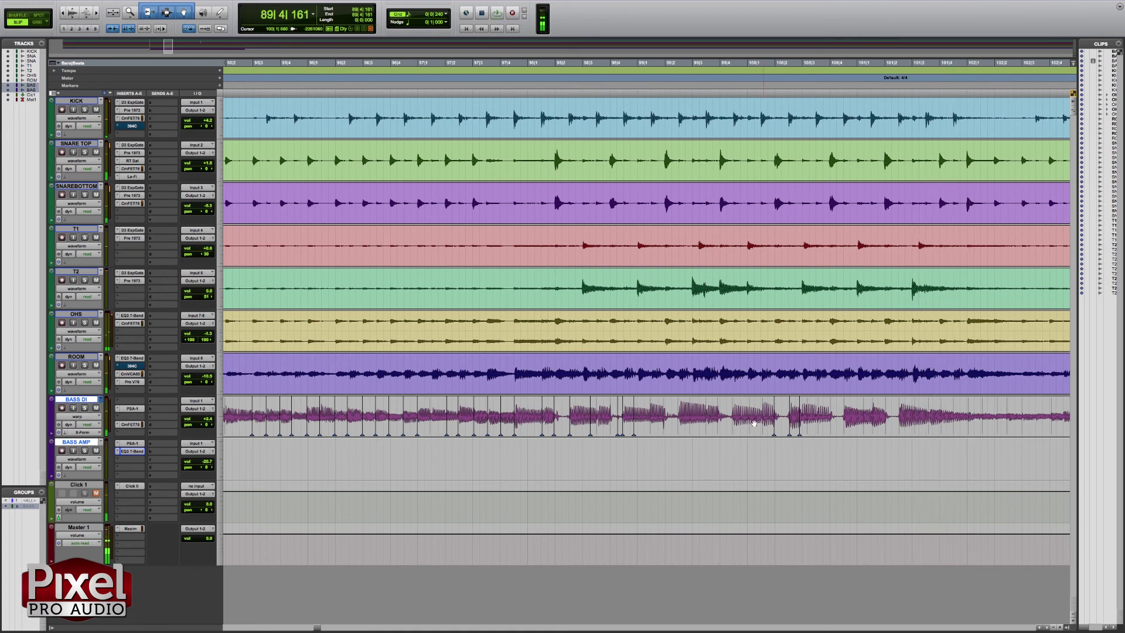
{"action": "left_click", "coordinate": [730, 411]}
{"action": "key", "text": "r"}
{"action": "key", "text": "r"}
{"action": "scroll", "coordinate": [806, 428], "scroll_direction": "left", "scroll_amount": 3}
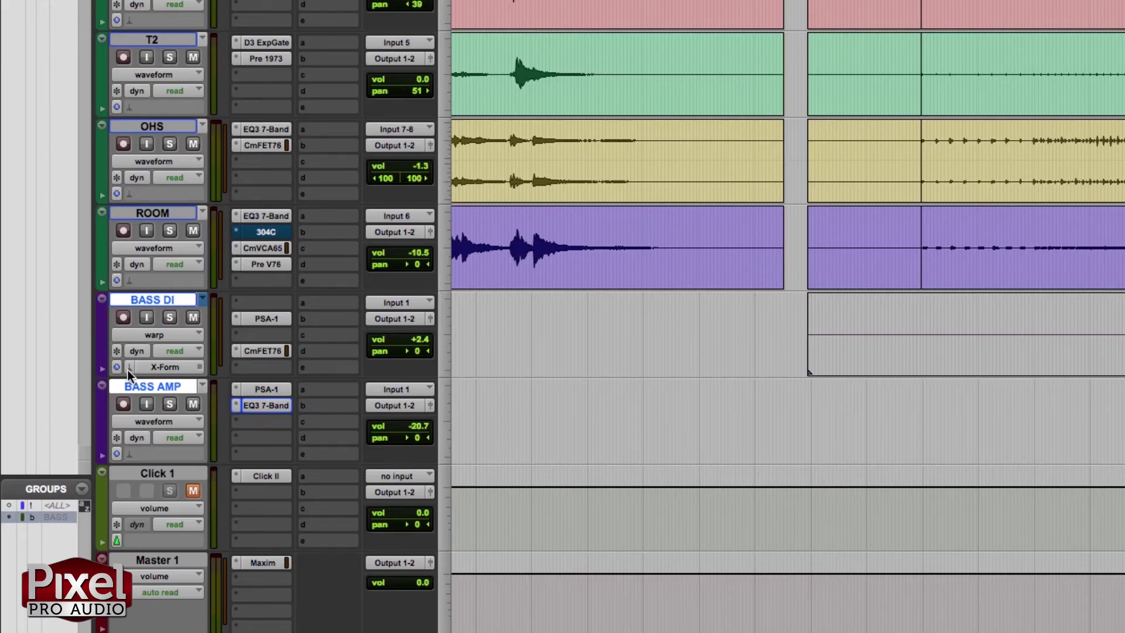
Set BASS DI's Elastic Audio mode to None - Disable Elastic Audio
{"action": "left_click", "coordinate": [127, 370]}
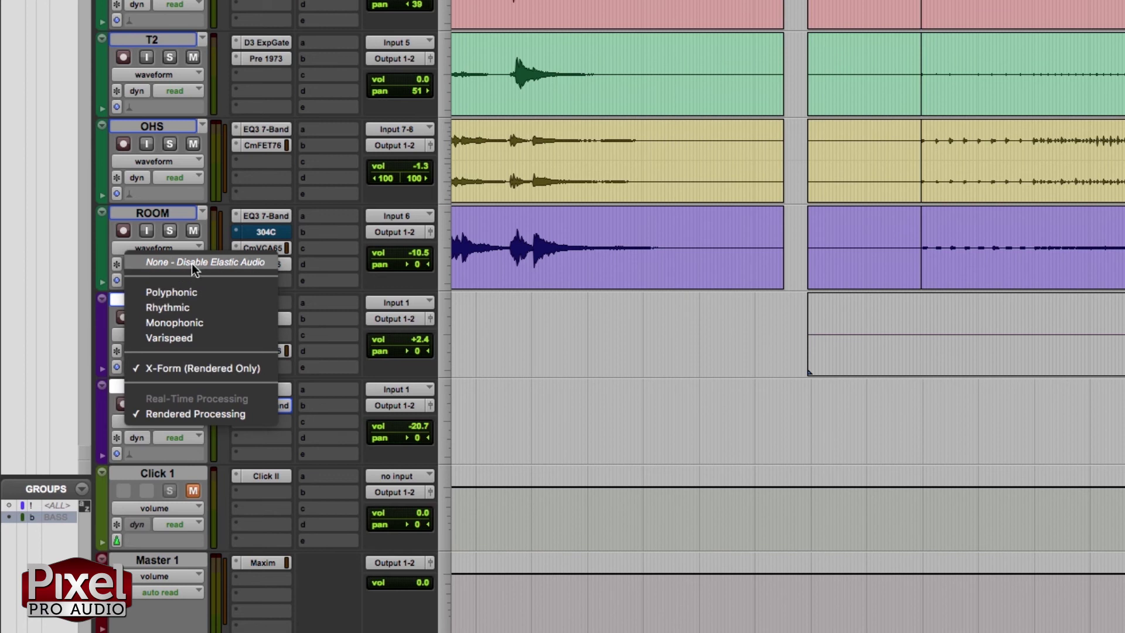
{"action": "left_click", "coordinate": [453, 371]}
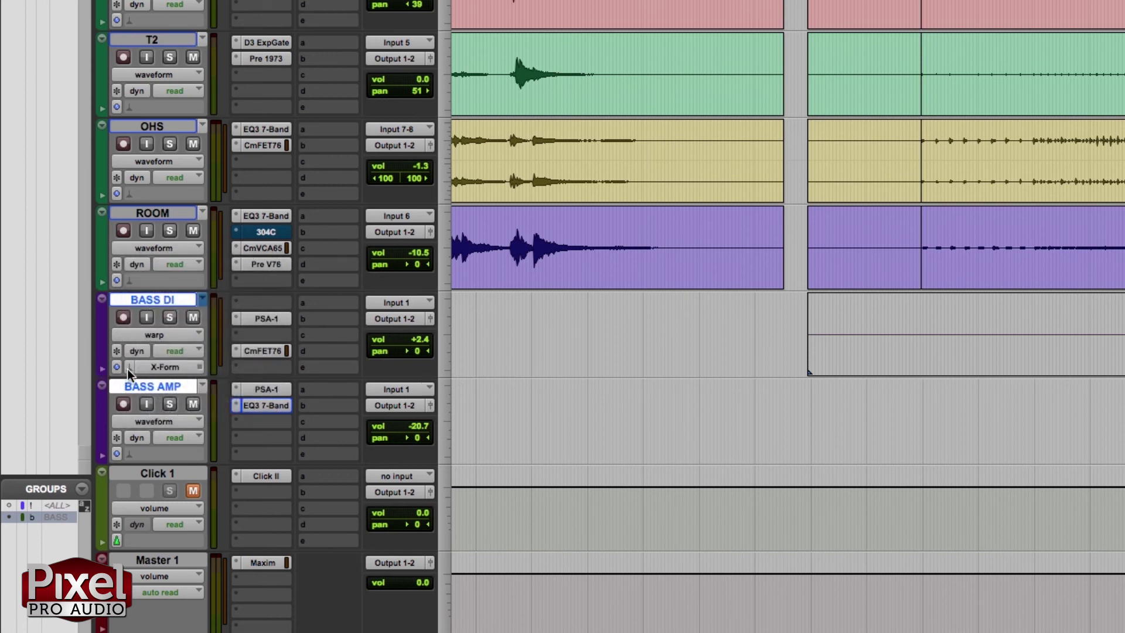
{"action": "left_click", "coordinate": [128, 367]}
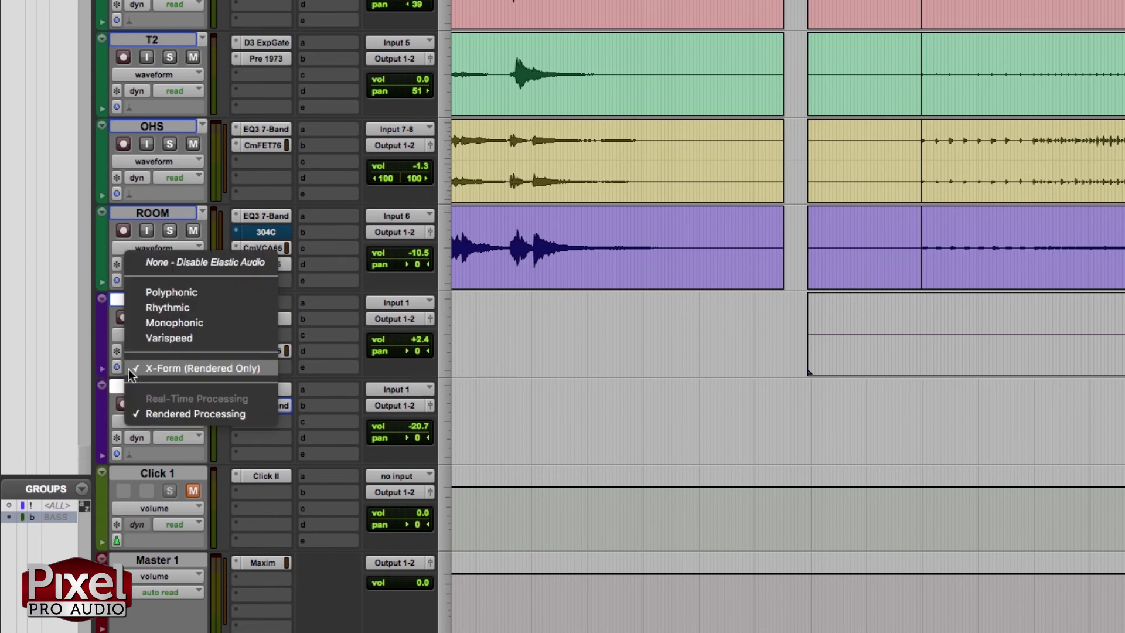
{"action": "left_click", "coordinate": [171, 265]}
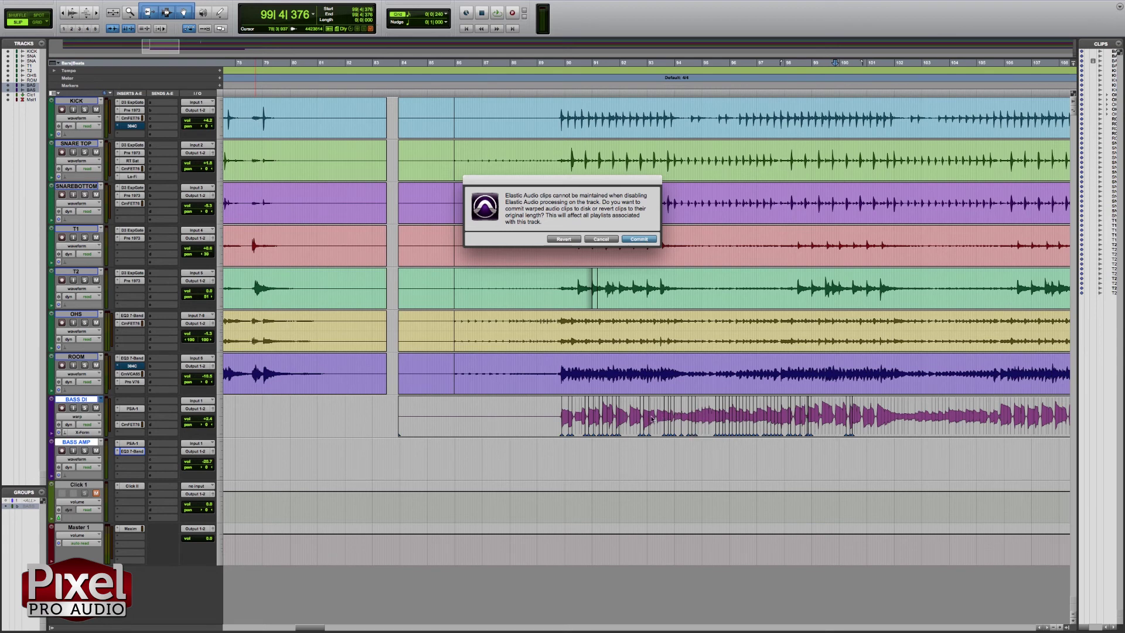
Commit the warped bass clips and confirm BASS DI displays a plain waveform view
{"action": "left_click", "coordinate": [644, 240]}
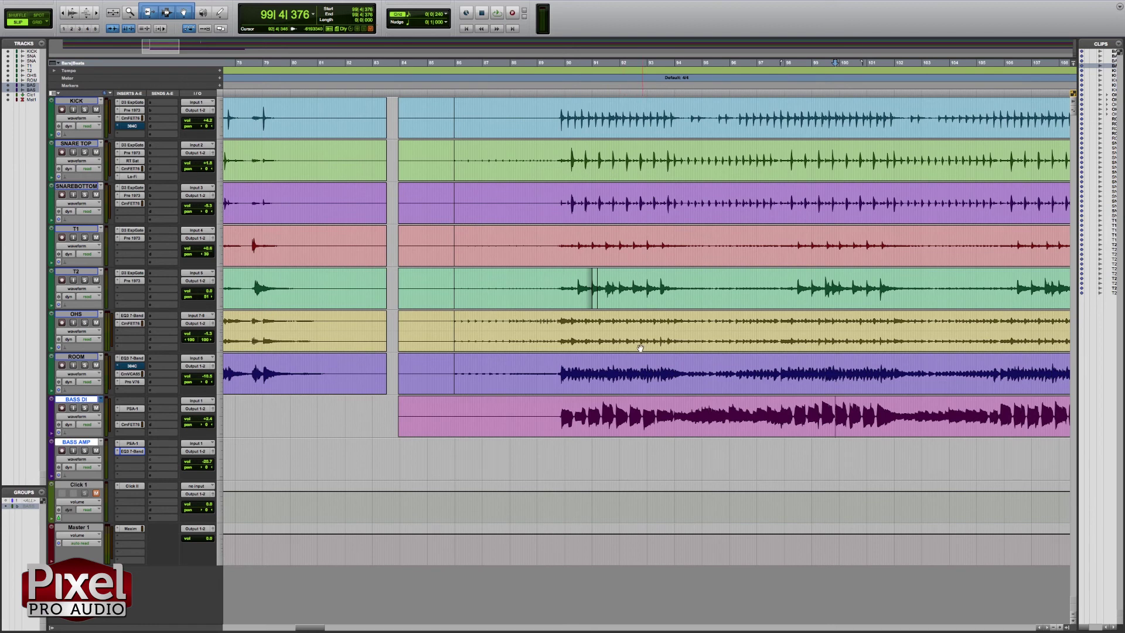
{"action": "left_click", "coordinate": [559, 411]}
{"action": "left_click", "coordinate": [98, 417]}
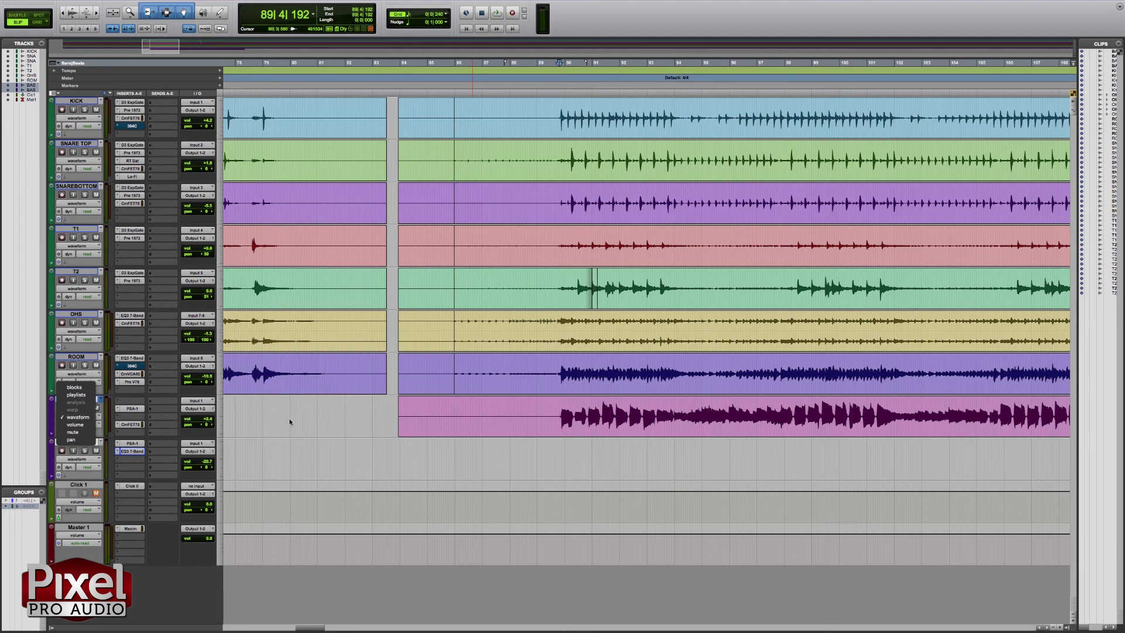
{"action": "left_click", "coordinate": [315, 417]}
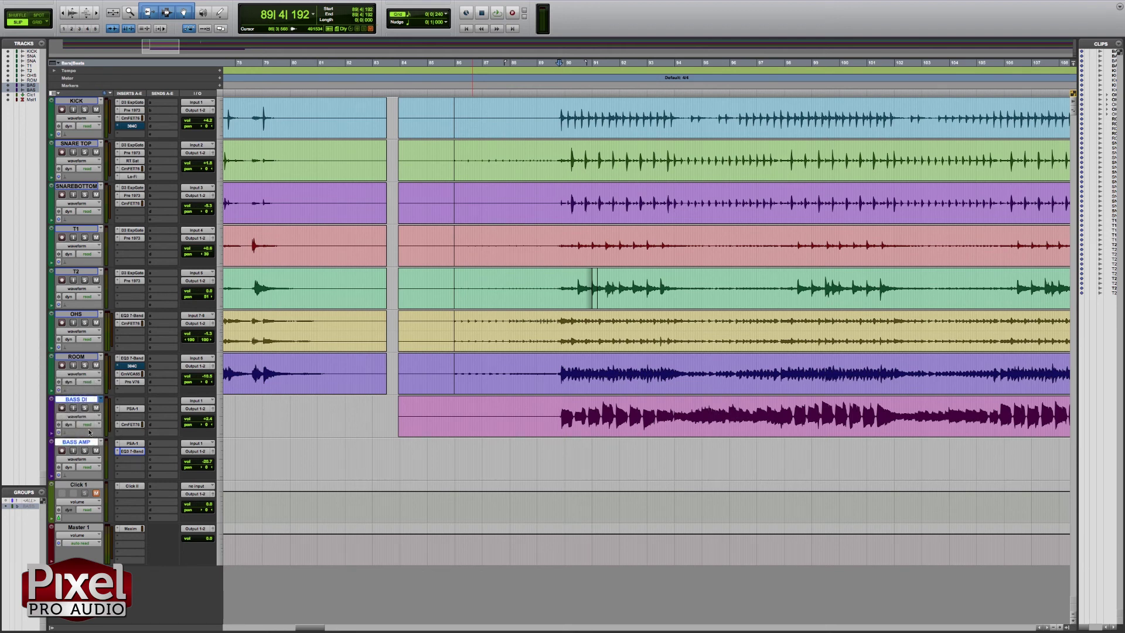